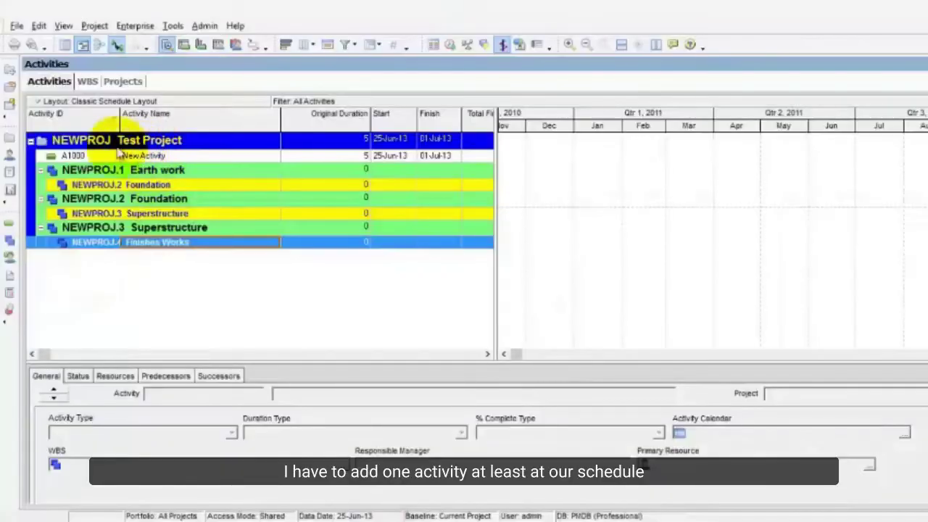
Step: Select activity A1000 'New Activity' in the Test Project schedule
left_click(72, 154)
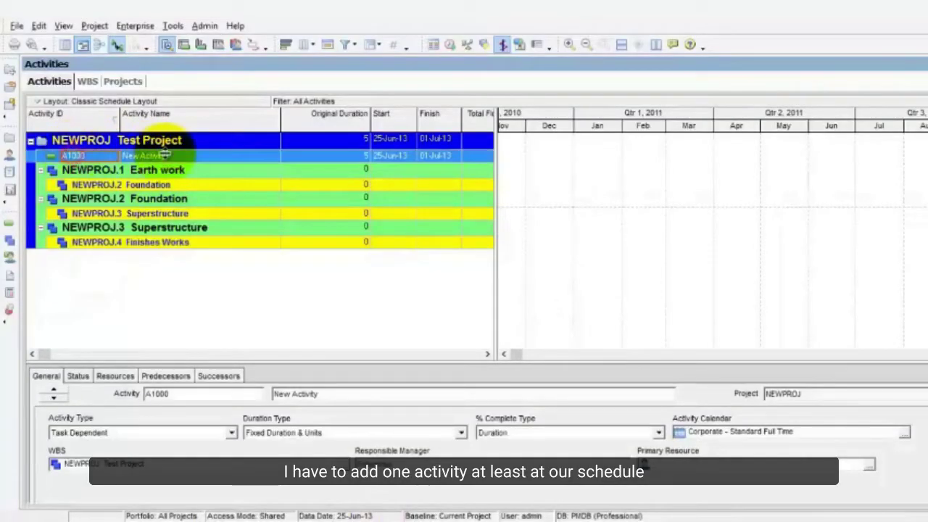
Step: Start a Spreadsheet (XLS) export of NEWPROJ's activities and open the 'resource' template for modification
left_click(15, 26)
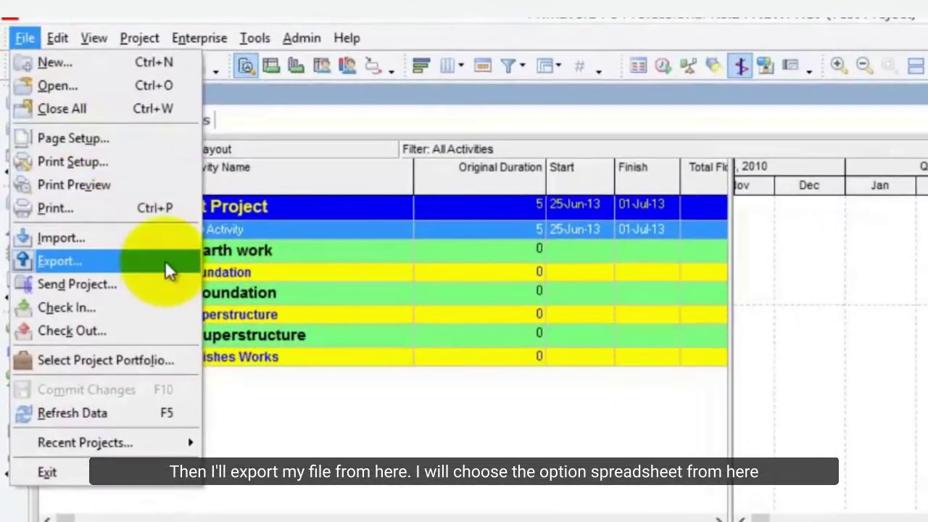
left_click(112, 176)
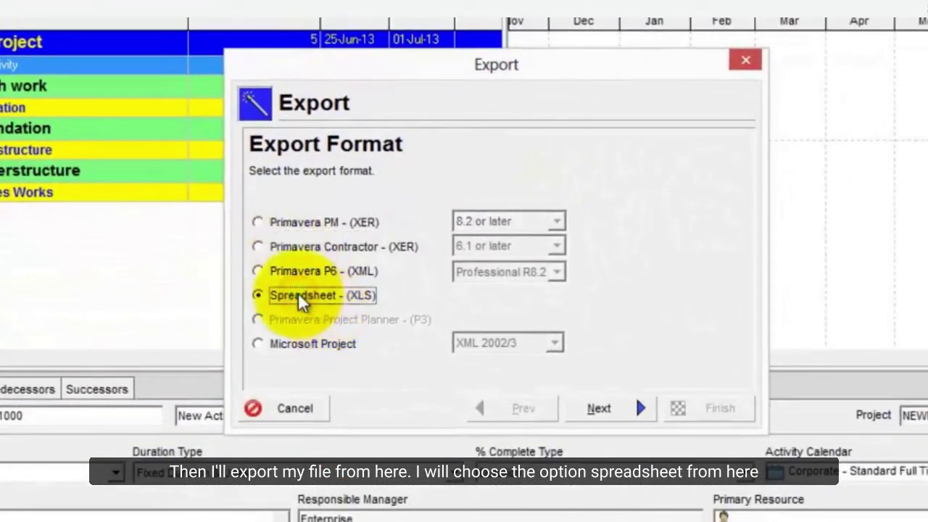
left_click(616, 410)
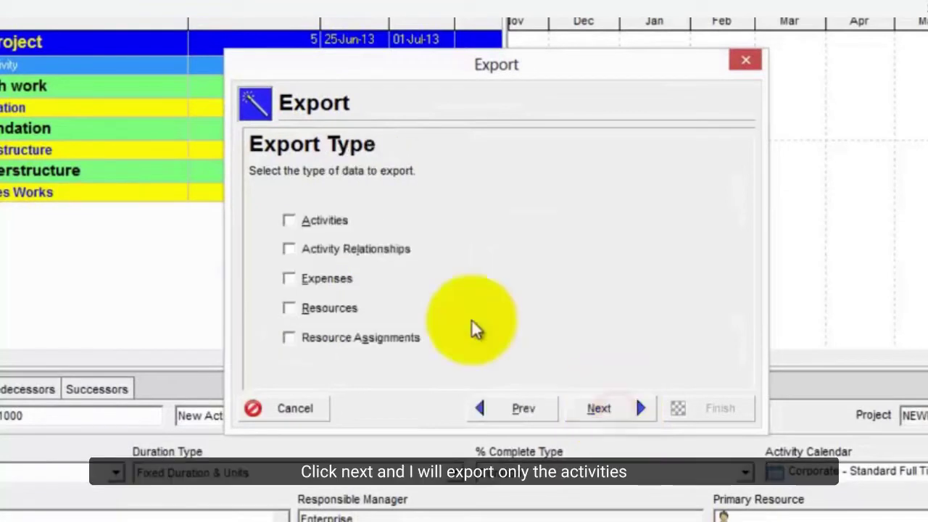
left_click(625, 413)
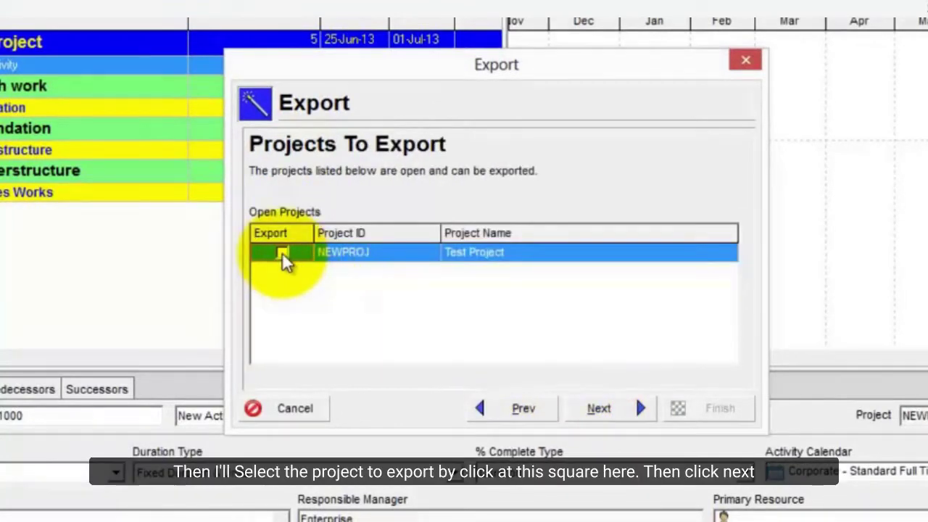
left_click(609, 413)
left_click(627, 375)
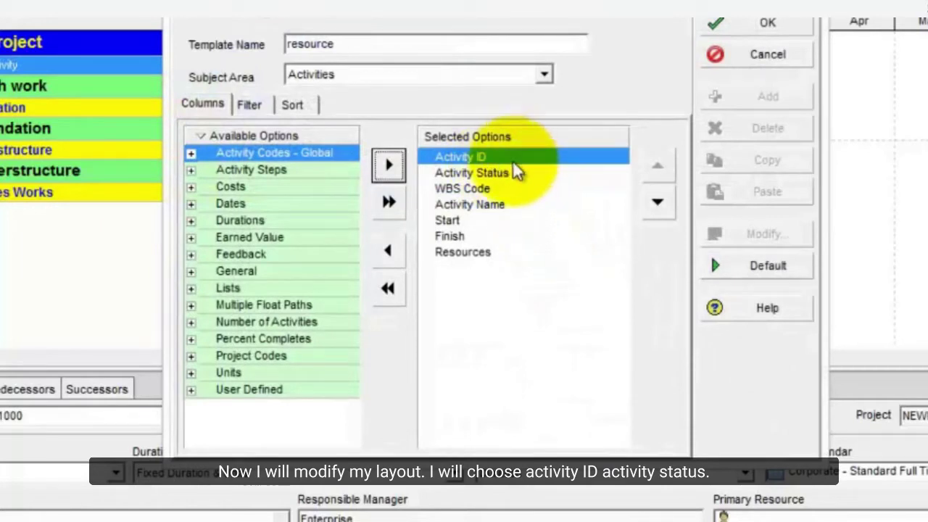
Step: Add Original Duration from Durations to the template, placed directly below WBS Code, and save it
double_click(250, 220)
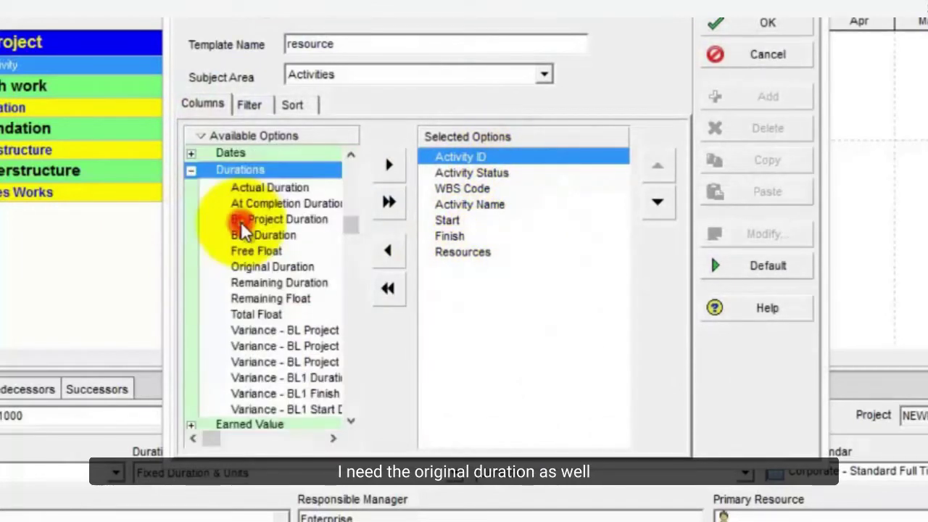
double_click(265, 268)
left_click(656, 203)
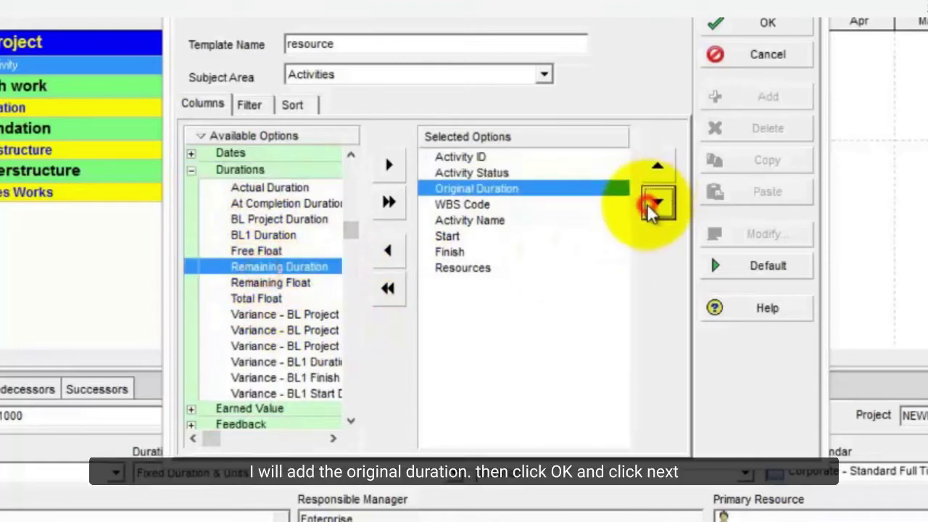
left_click(656, 203)
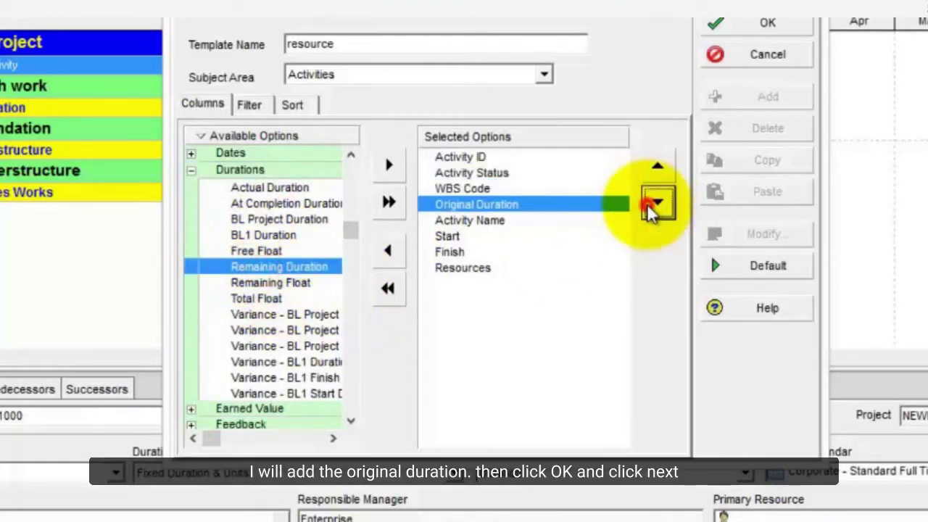
left_click(774, 29)
Step: Set the export file location to the IESSON 4 folder on the Desktop
left_click(588, 408)
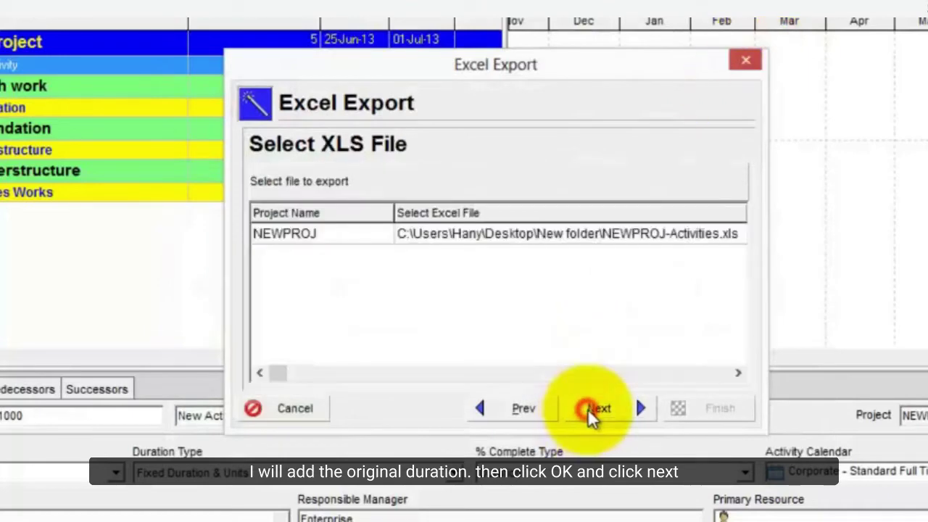
left_click(615, 232)
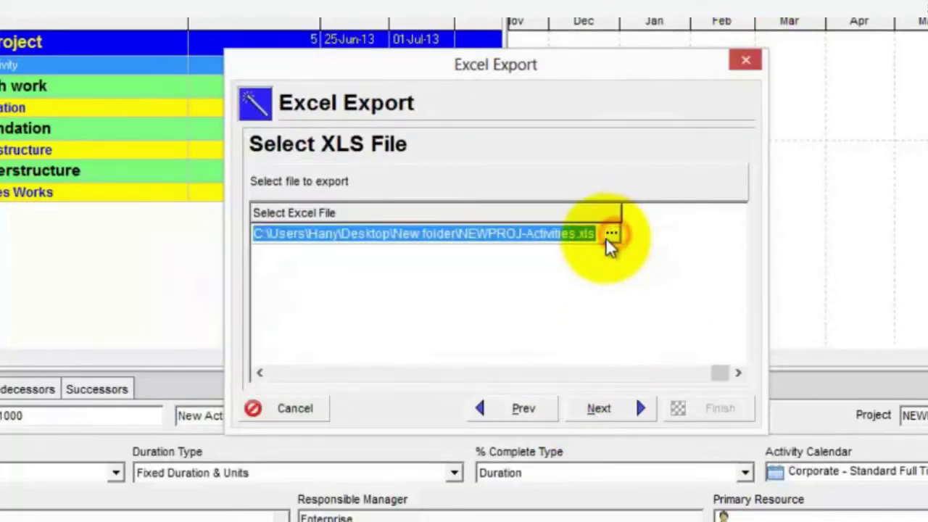
left_click(609, 234)
left_click(192, 23)
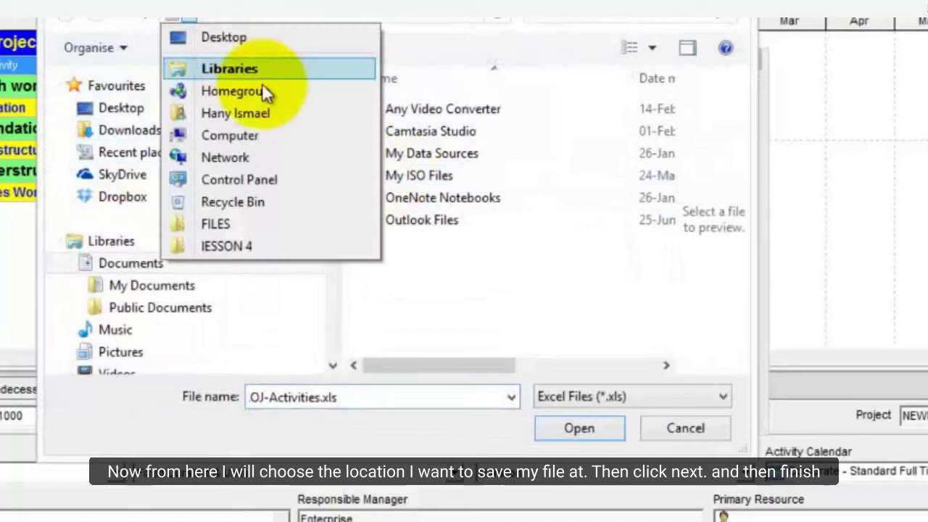
left_click(198, 36)
double_click(455, 106)
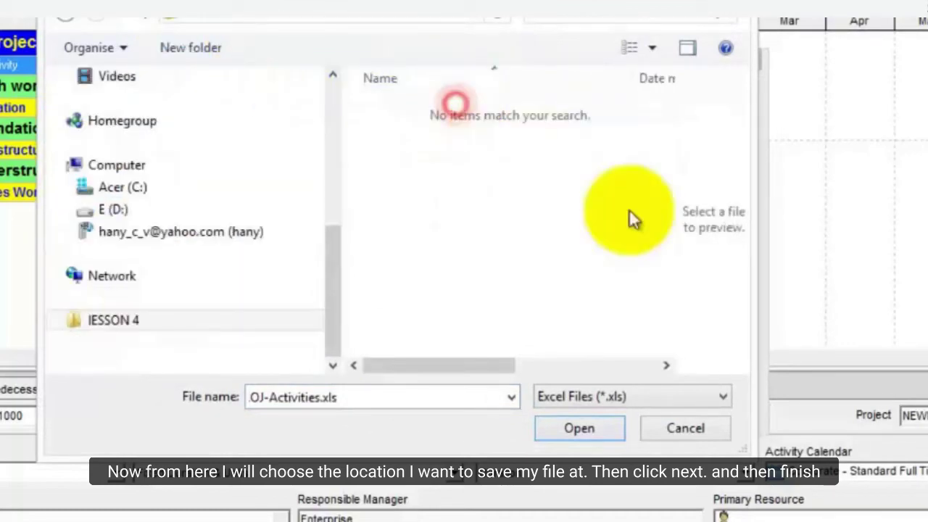
left_click(569, 432)
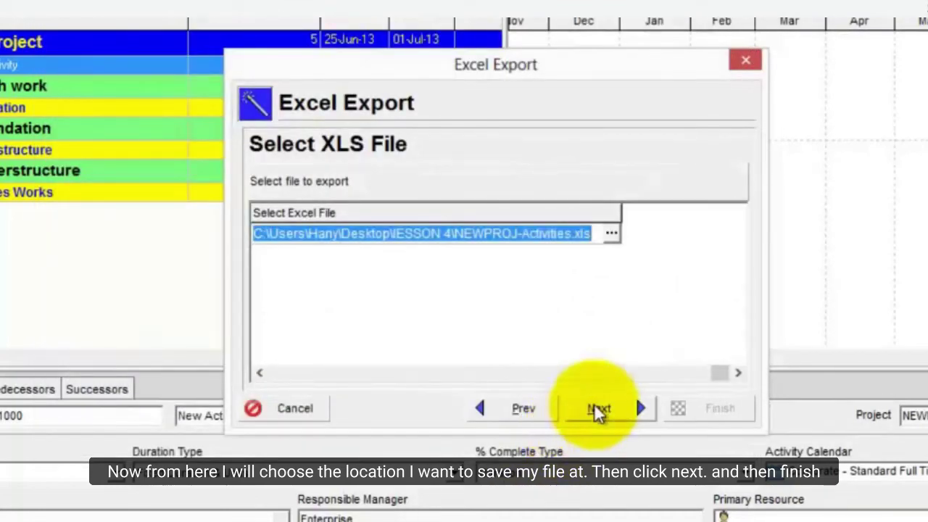
Step: Run the export, then open NEWPROJ-Activities.xls in Excel
left_click(594, 409)
left_click(730, 413)
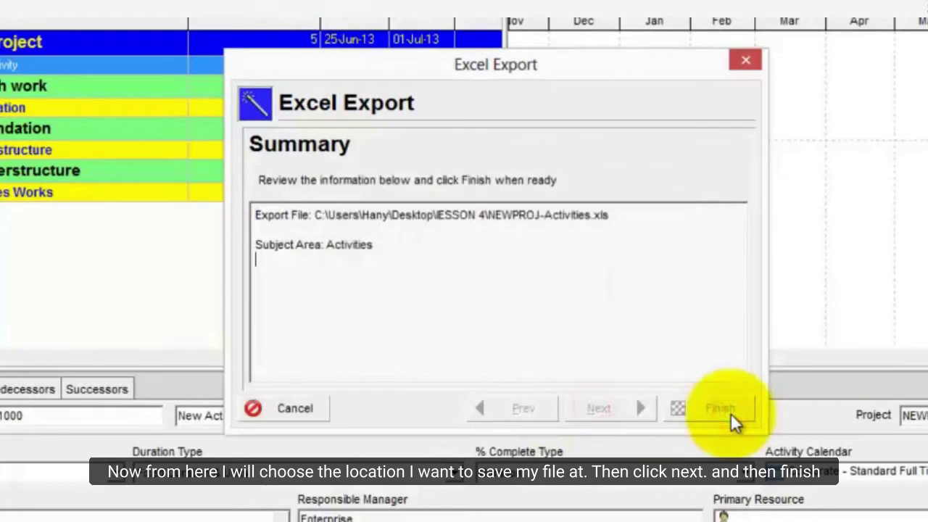
left_click(700, 409)
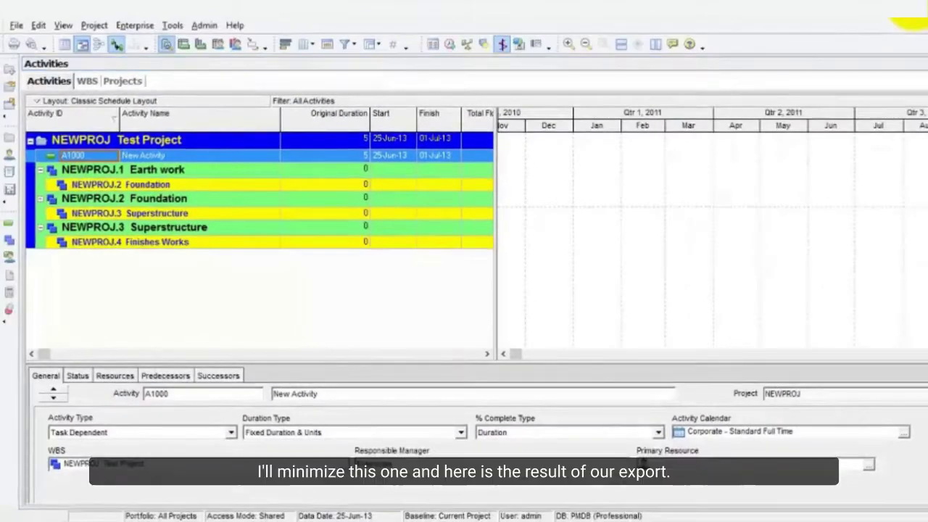
left_click(911, 17)
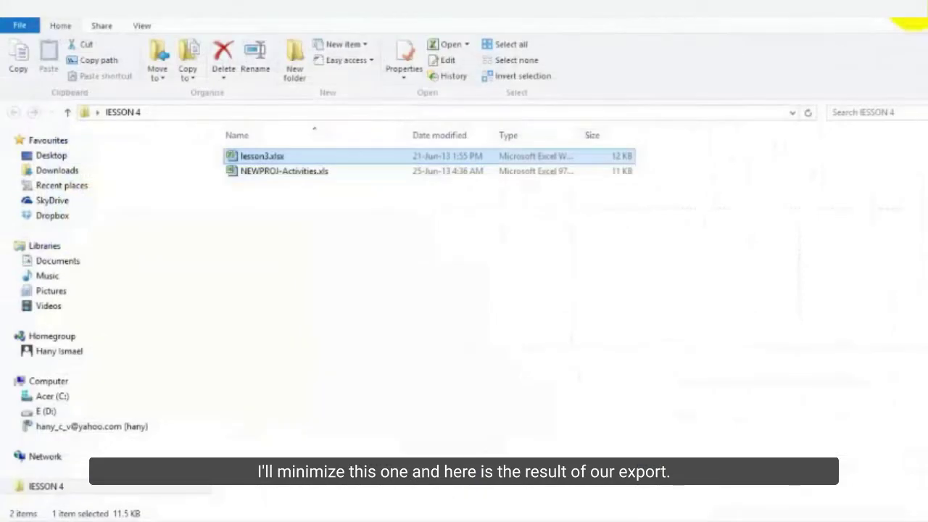
left_click(280, 175)
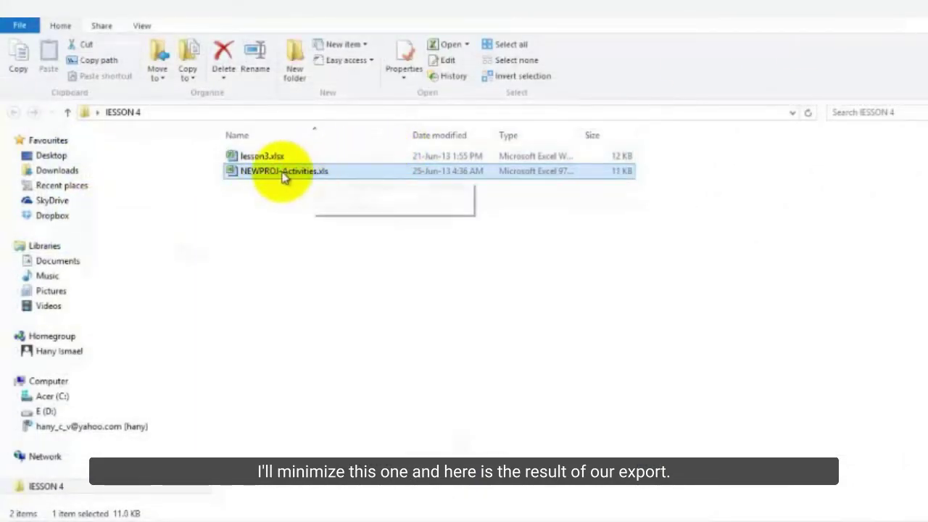
double_click(283, 174)
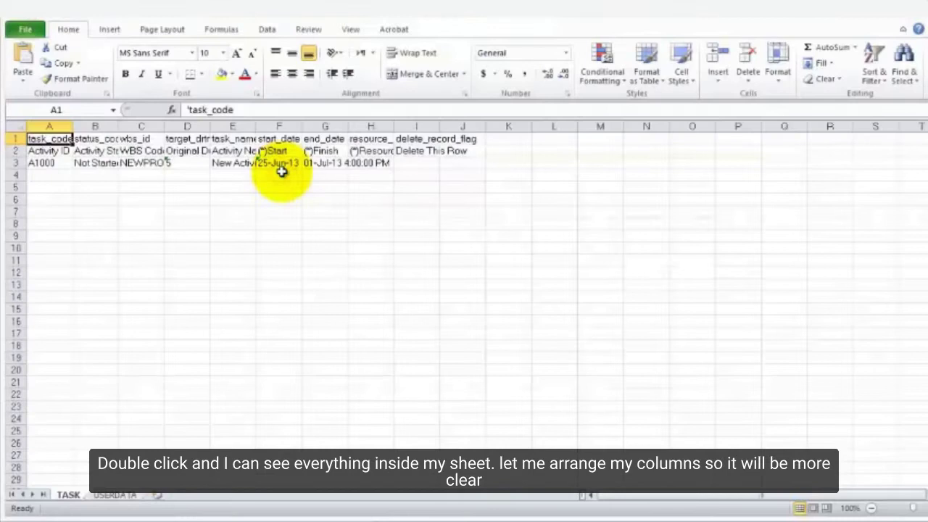
Step: AutoFit columns A through J of the TASK sheet so headers like resource_list read fully
left_click_drag(59, 126, 463, 131)
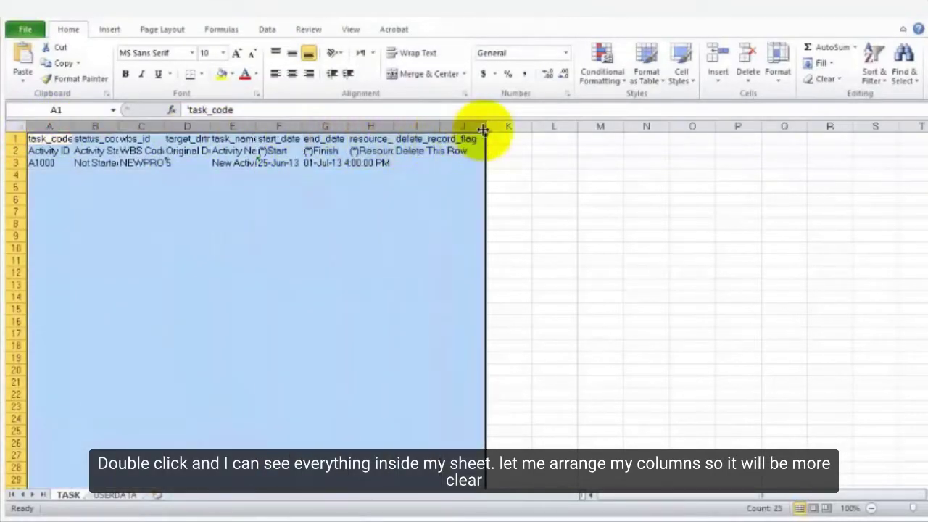
double_click(485, 127)
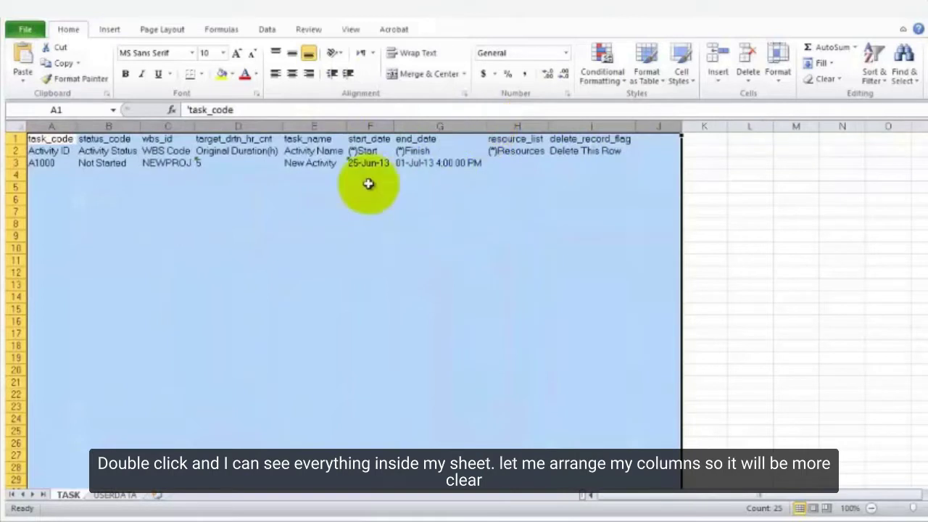
left_click(180, 233)
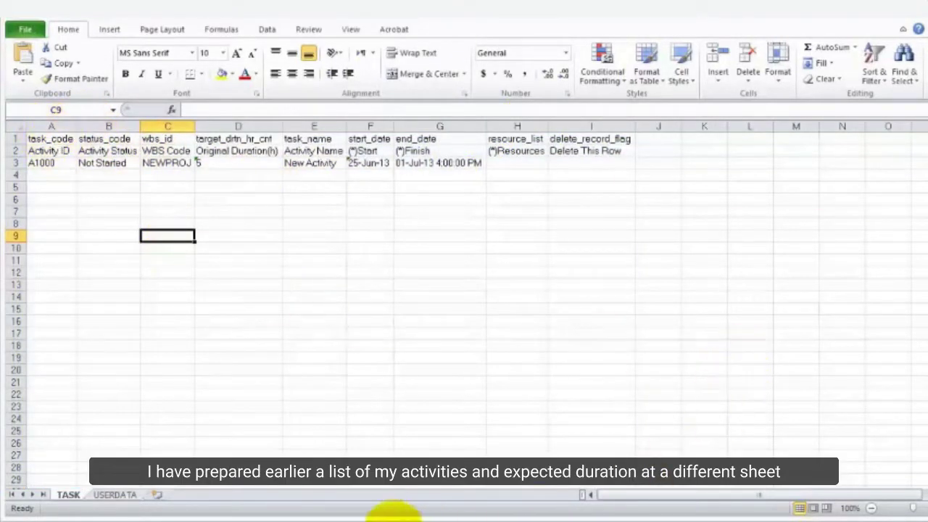
Step: Copy the 14 activity names from column B of lesson3.xlsx and return to NEWPROJ-Activities.xls
mouse_move(392, 516)
left_click(298, 479)
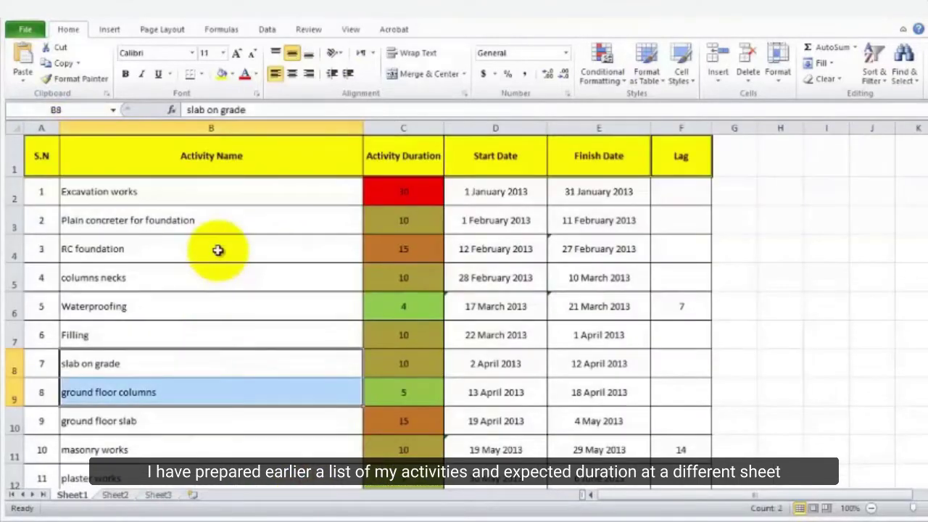
left_click_drag(156, 196, 156, 425)
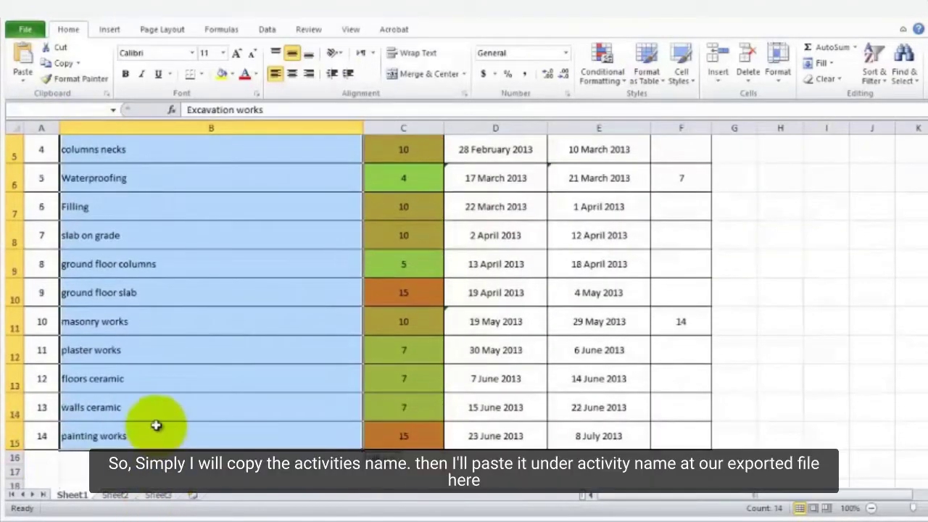
right_click(157, 427)
left_click(217, 197)
scroll(227, 228, "up", 2)
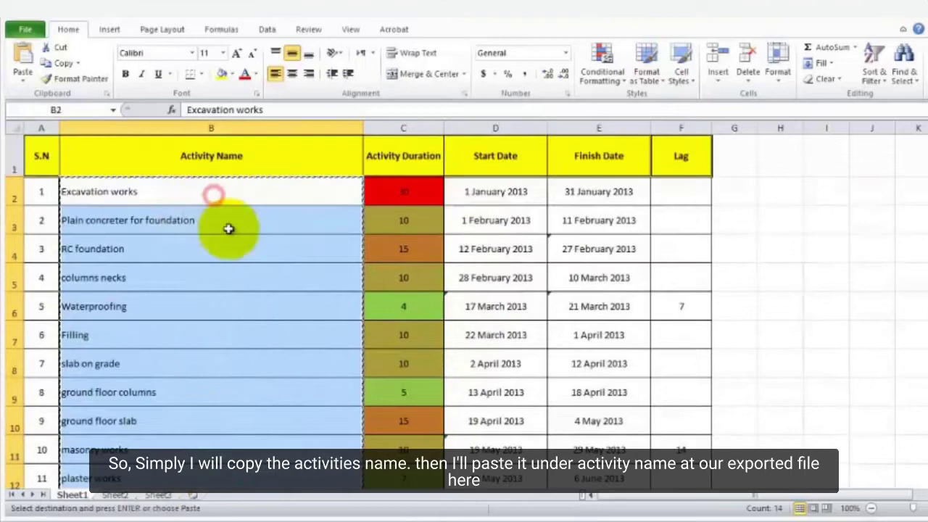
left_click(377, 518)
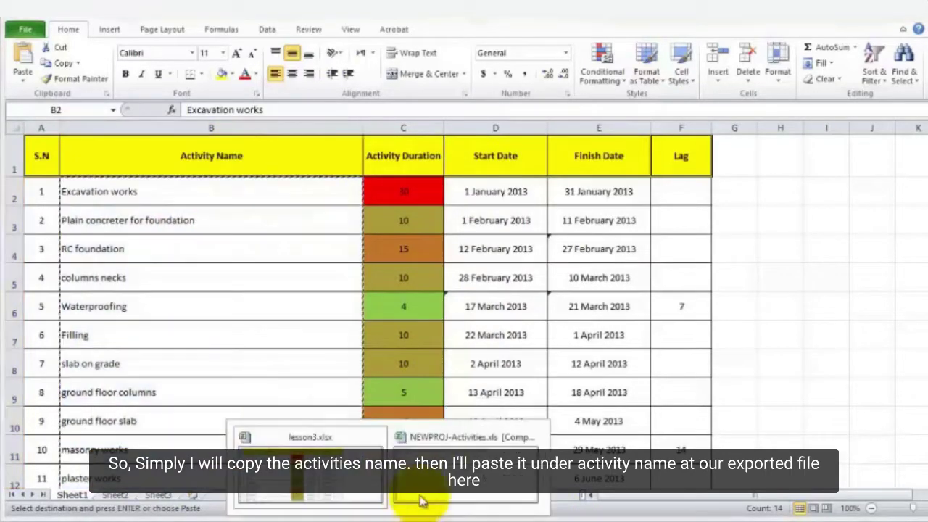
left_click(427, 477)
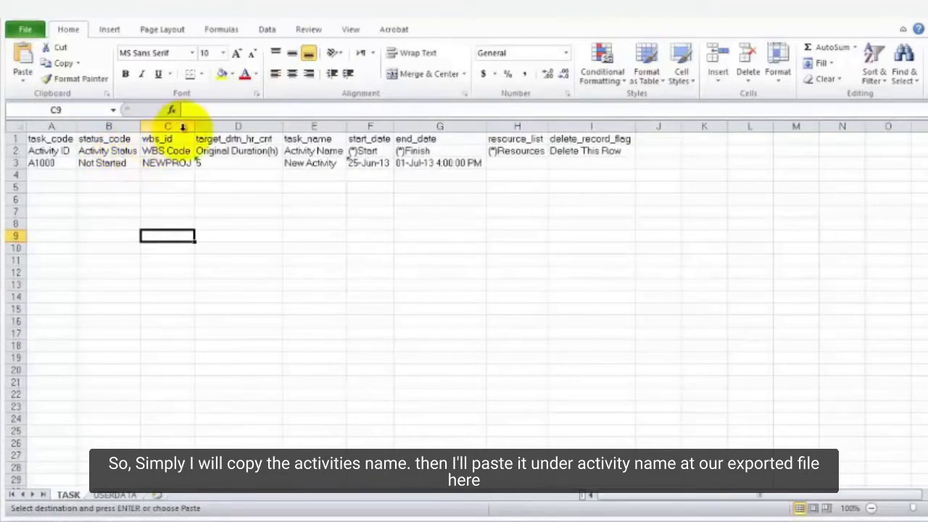
Step: Paste the activity names as values into E3, widen column E, and fill IDs A1000–A1013
left_click(308, 164)
right_click(313, 167)
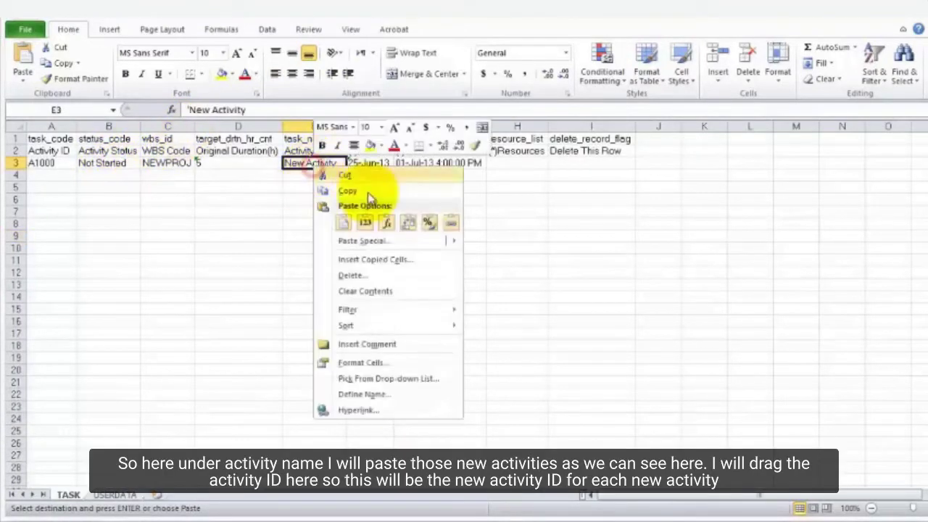
left_click(366, 222)
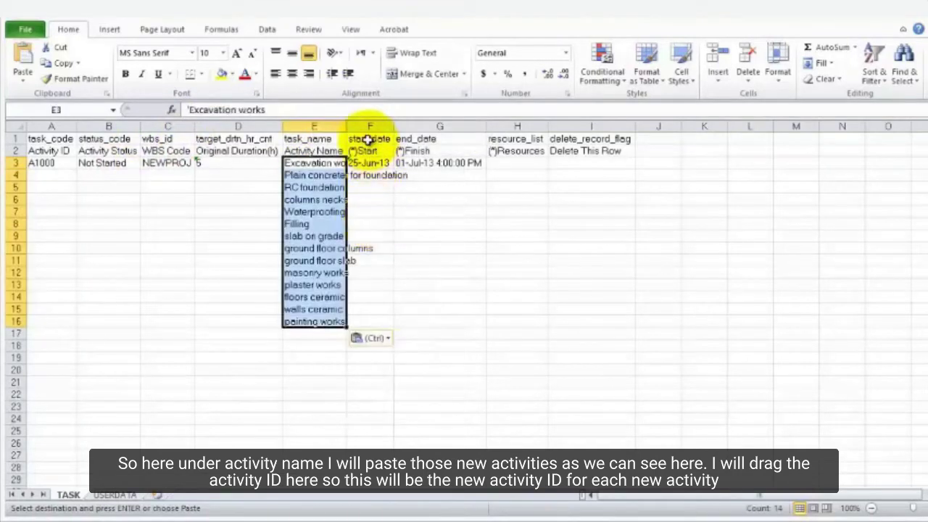
left_click_drag(350, 122, 366, 123)
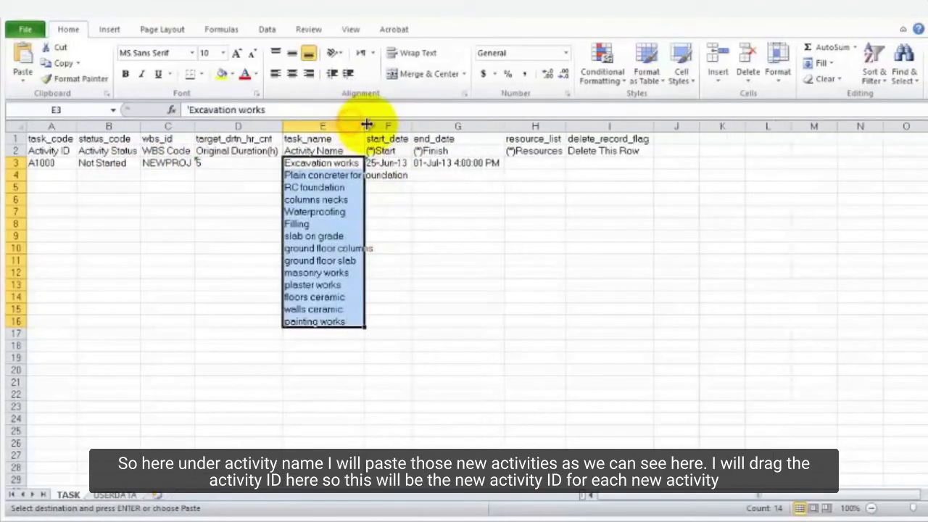
left_click(143, 289)
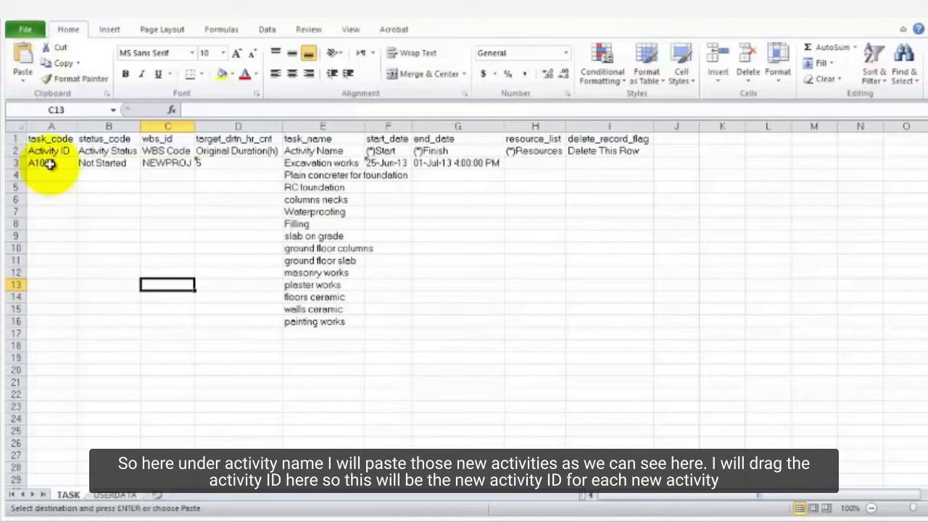
left_click_drag(77, 169, 48, 331)
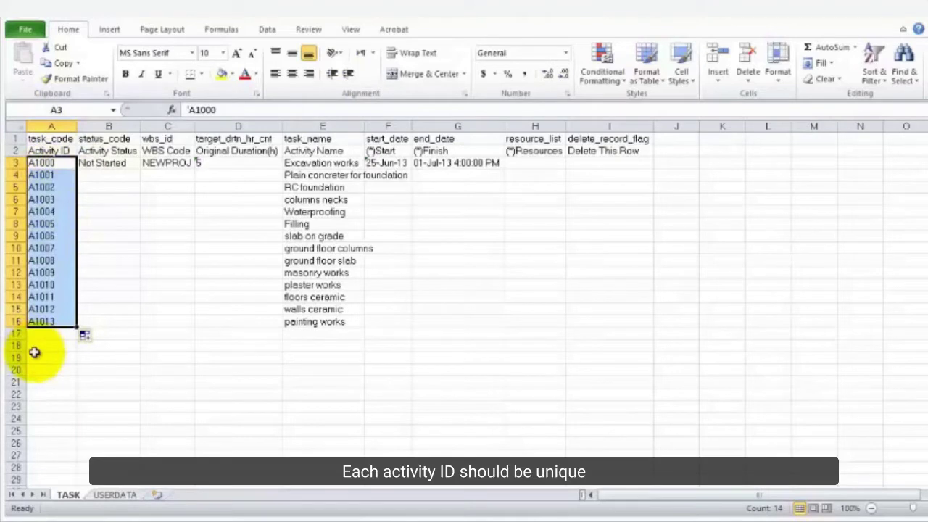
Step: Copy the Not Started status from B3 into B4:B16
left_click(122, 166)
right_click(122, 166)
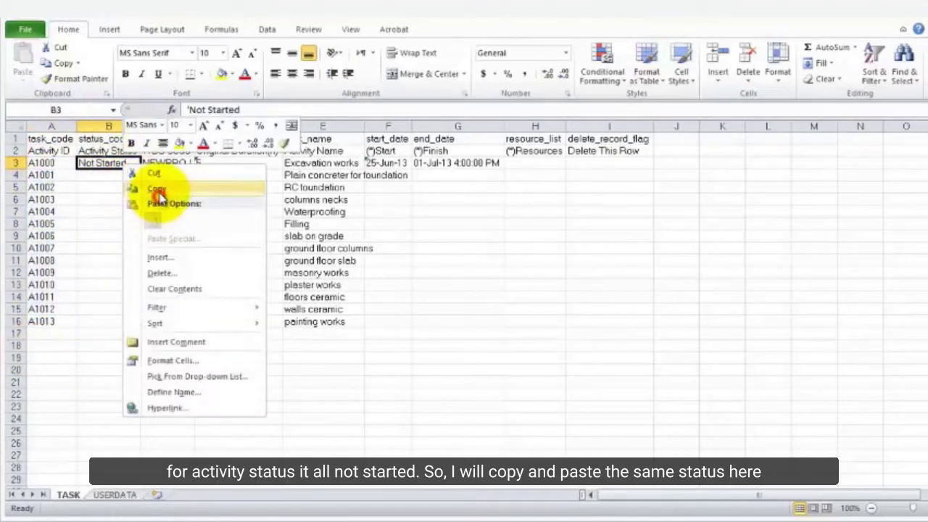
left_click(157, 191)
left_click_drag(110, 180, 100, 326)
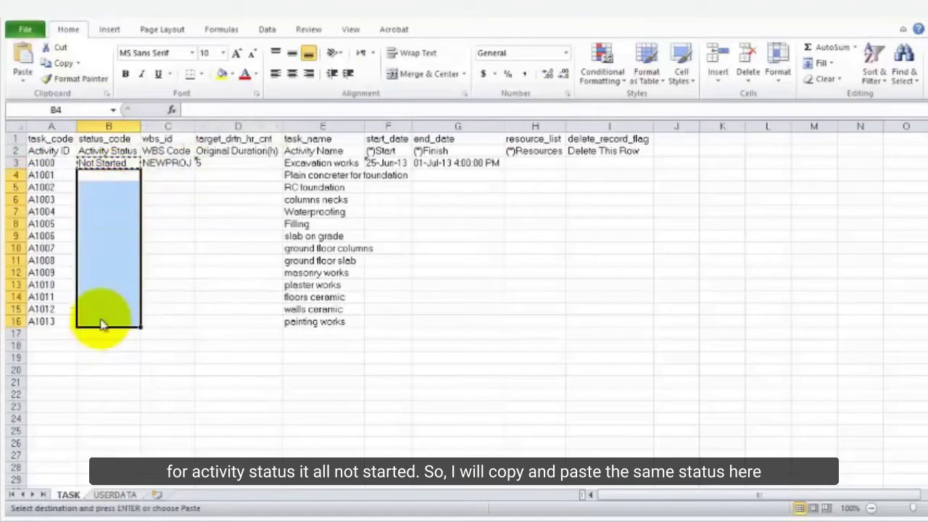
right_click(101, 324)
left_click(153, 122)
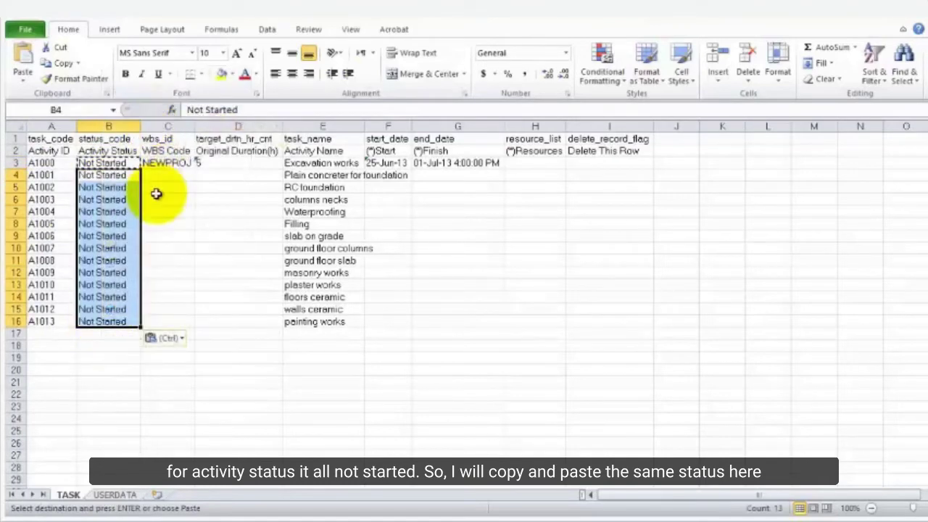
Step: Copy the NEWPROJ WBS code from C3 into C4:C16
left_click(166, 166)
right_click(168, 166)
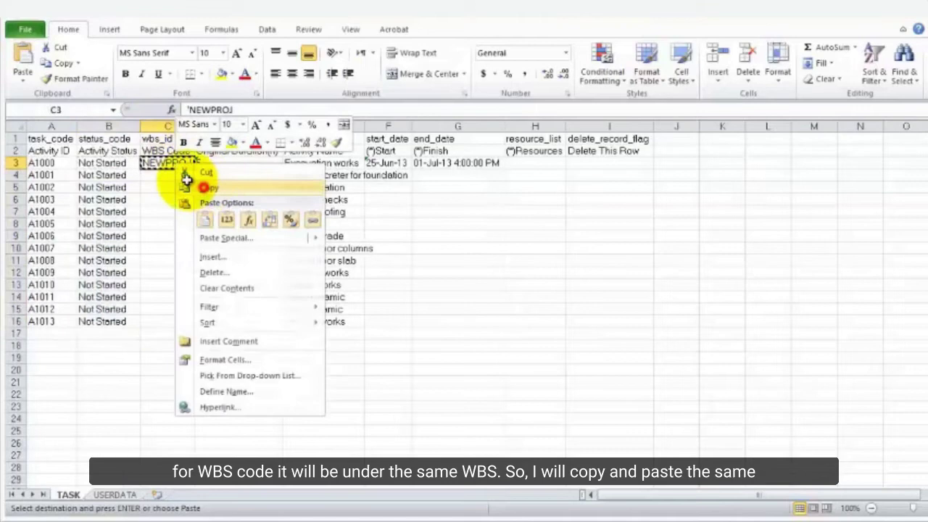
left_click(189, 187)
left_click_drag(167, 175, 165, 335)
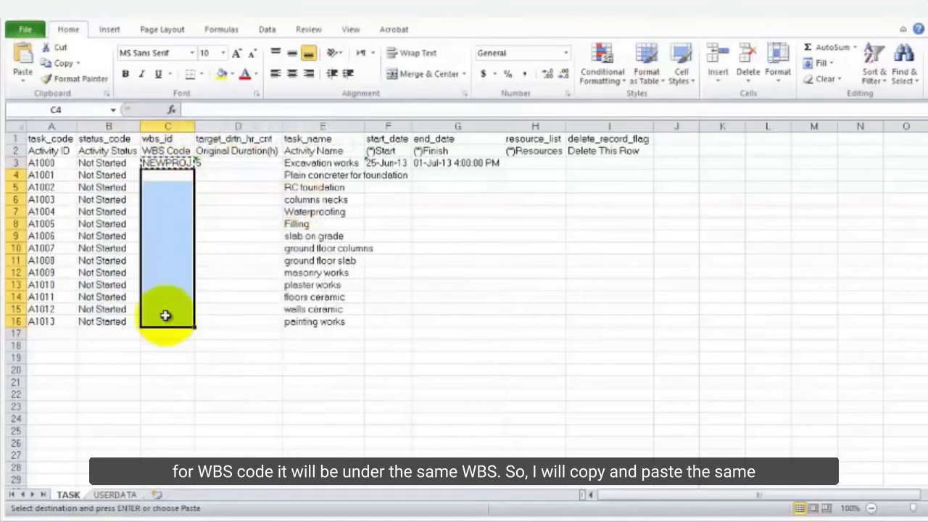
right_click(165, 315)
left_click(221, 120)
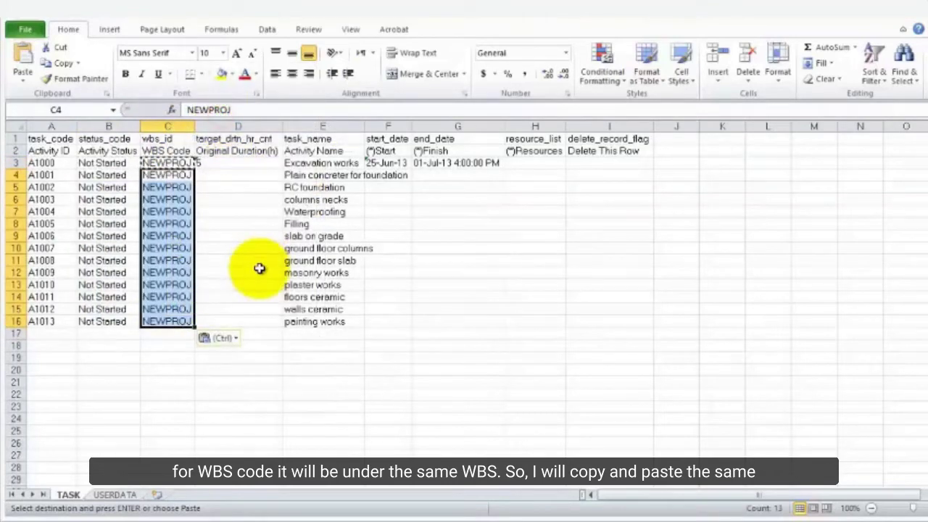
Step: Copy the 14 durations from lesson3.xlsx column C into D3:D16 of the TASK sheet
left_click(224, 172)
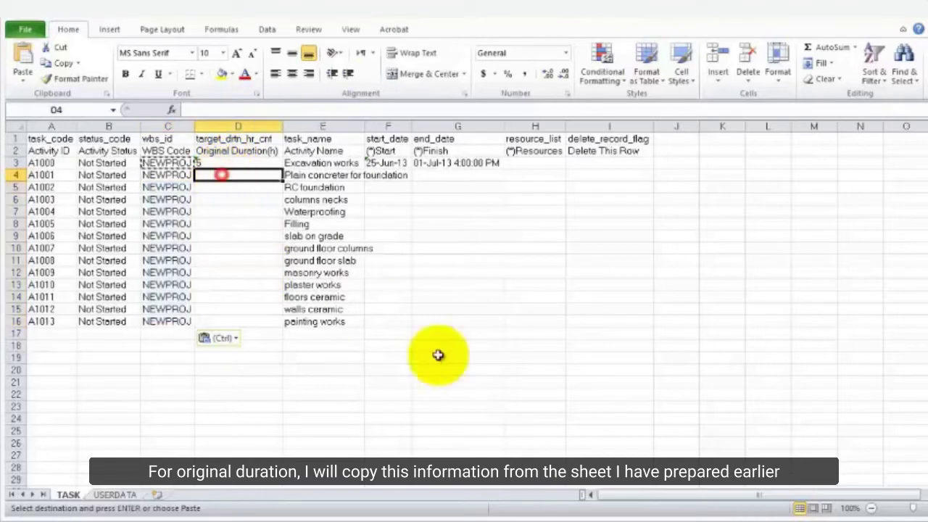
mouse_move(348, 516)
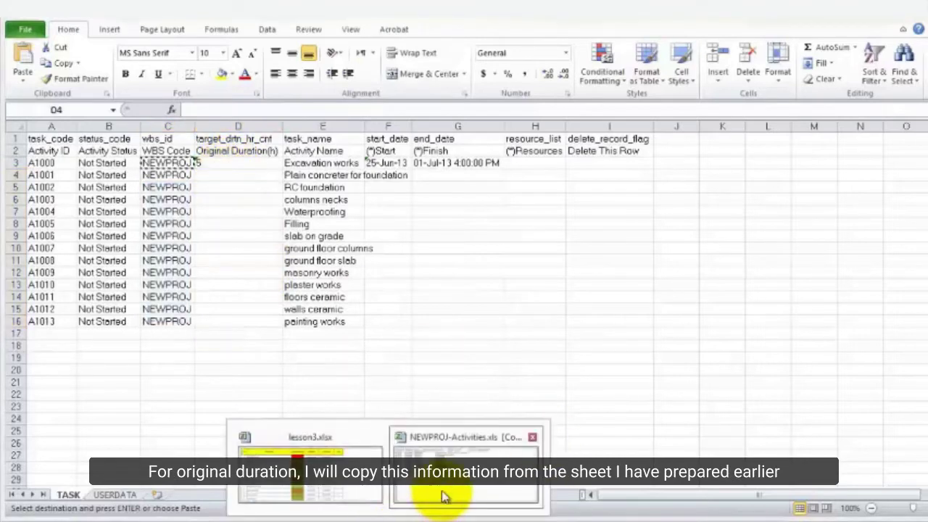
left_click(312, 486)
left_click_drag(413, 200, 399, 431)
right_click(403, 437)
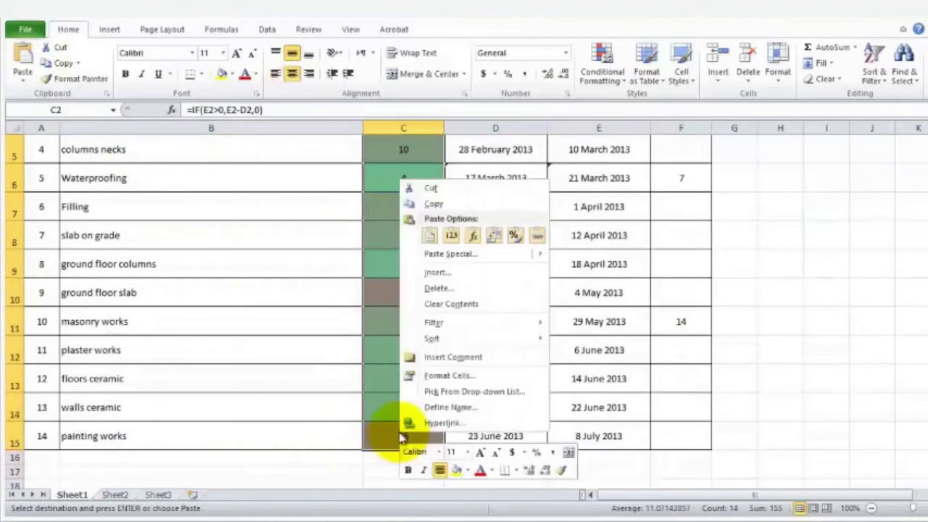
left_click(433, 203)
mouse_move(384, 518)
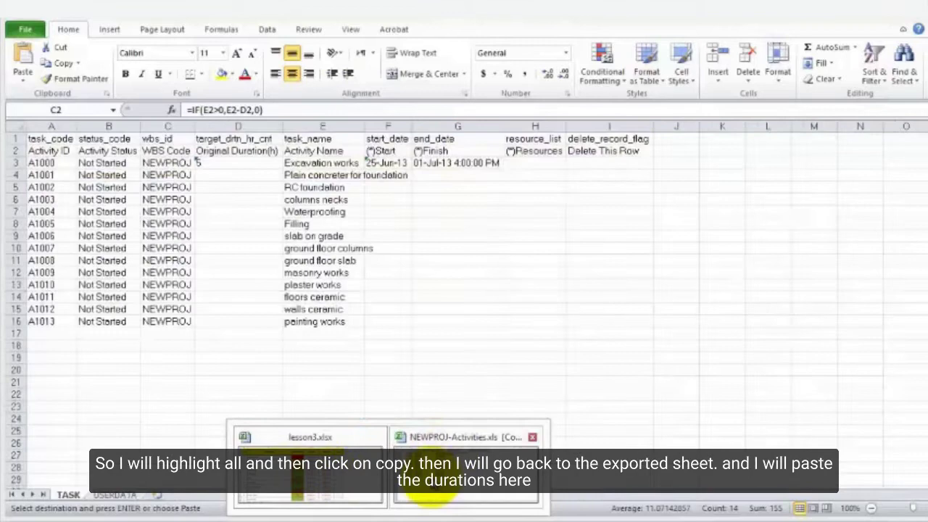
left_click(417, 472)
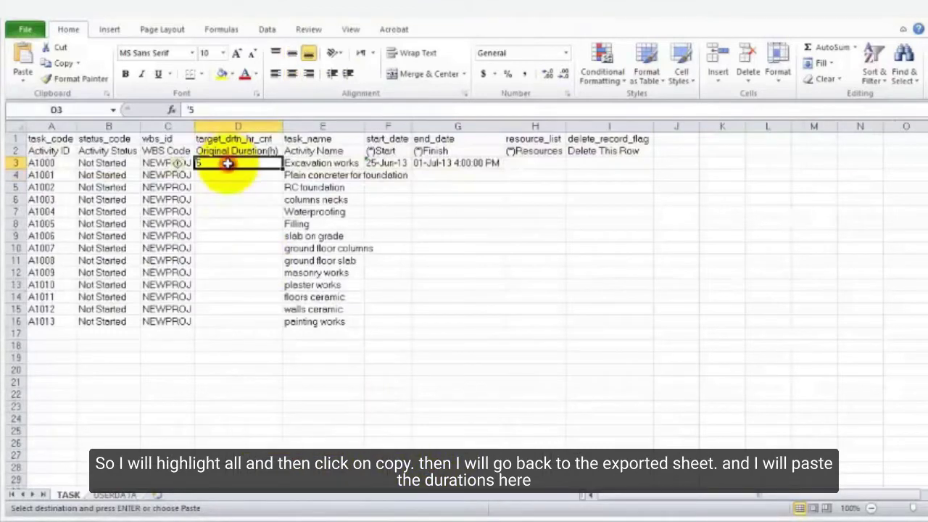
right_click(228, 163)
left_click(285, 220)
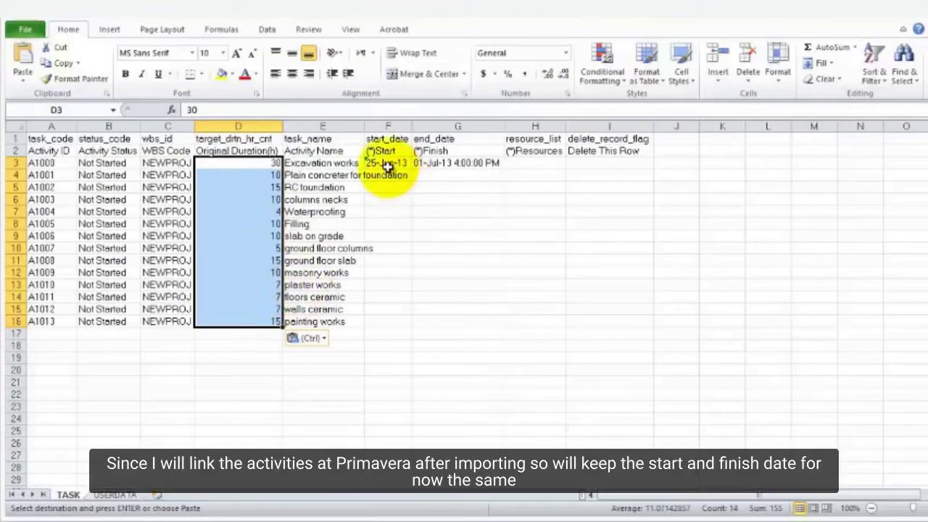
Step: Copy the 25-Jun-13 start and 01-Jul-13 finish dates from F3:G3 into rows 4–16
left_click_drag(392, 164, 476, 319)
right_click(443, 168)
left_click(435, 190)
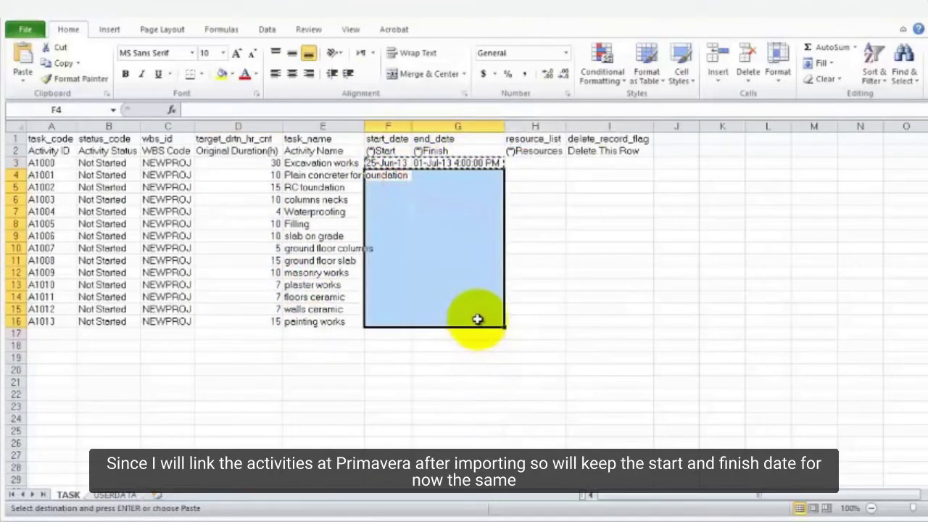
right_click(476, 323)
left_click(530, 123)
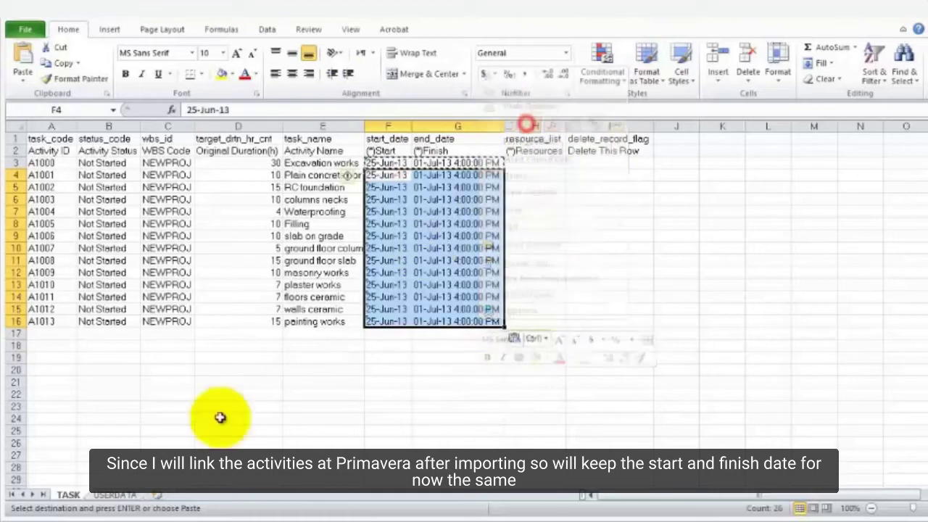
left_click(211, 417)
left_click_drag(226, 163, 200, 323)
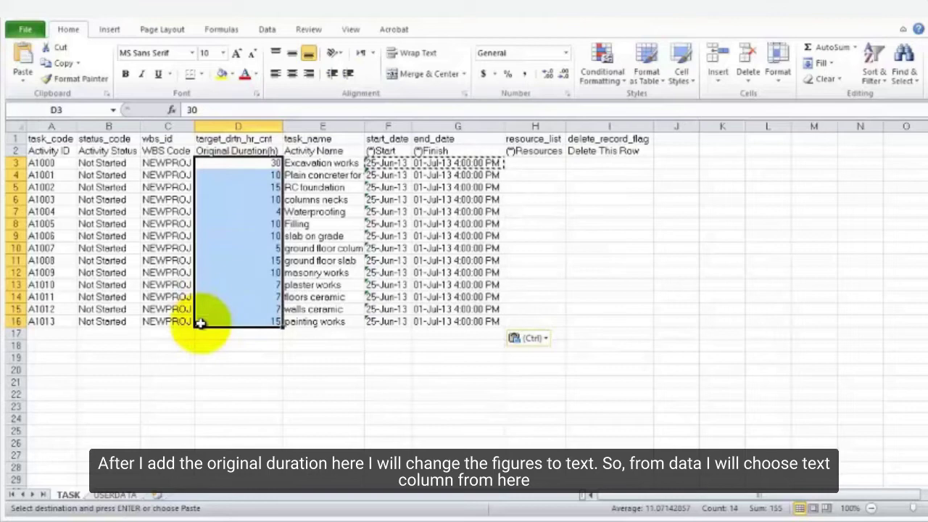
Step: Convert the D3:D16 durations to text using Text to Columns with Comma delimiter and Text format
left_click(267, 30)
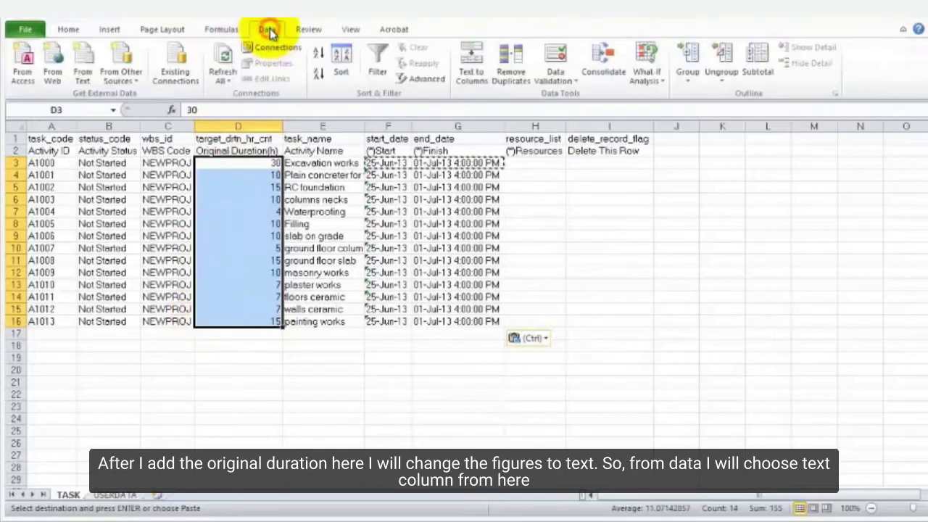
left_click(471, 63)
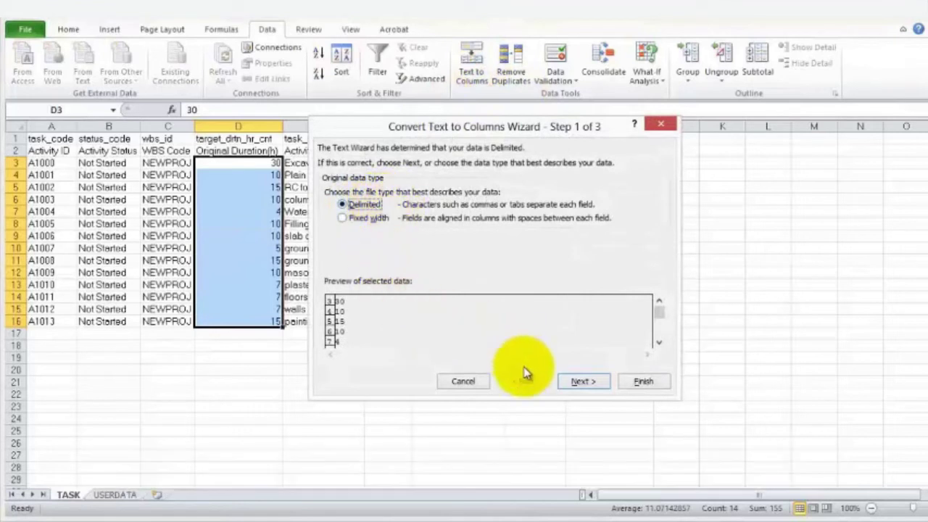
left_click(591, 387)
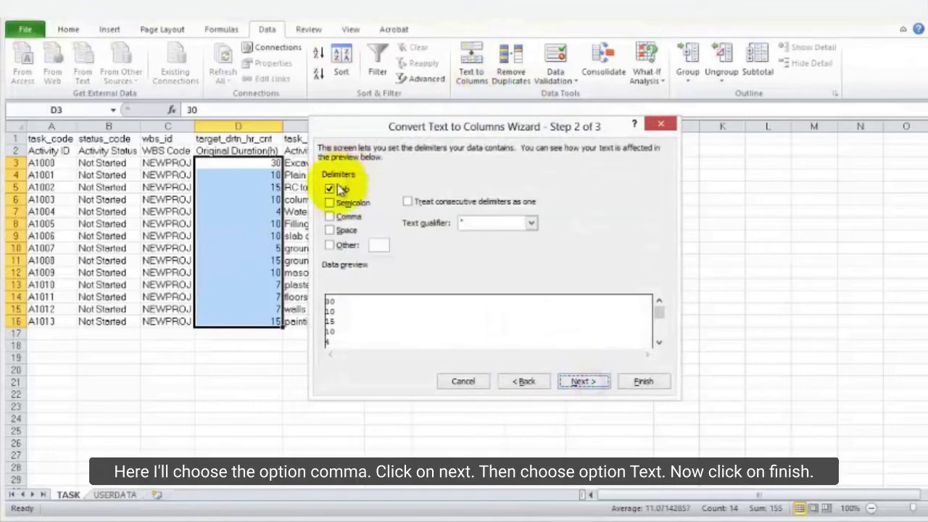
left_click(583, 384)
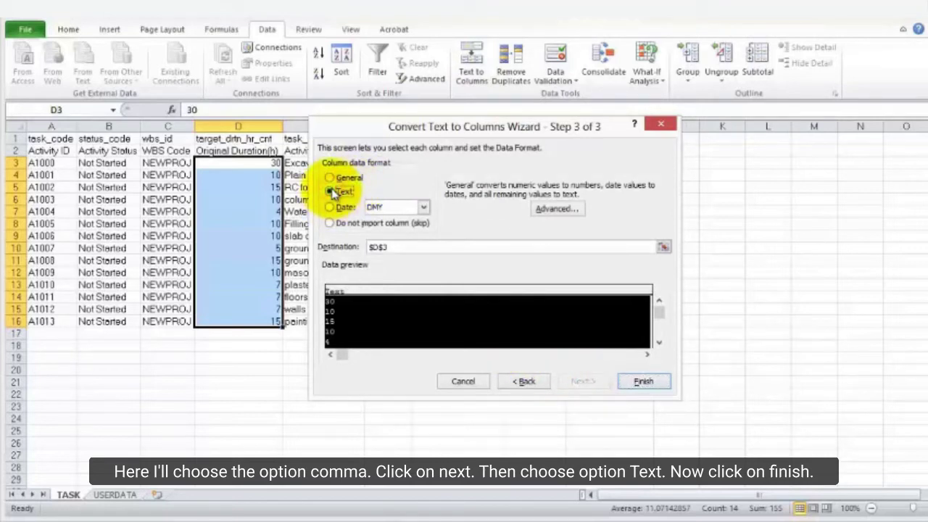
left_click(645, 383)
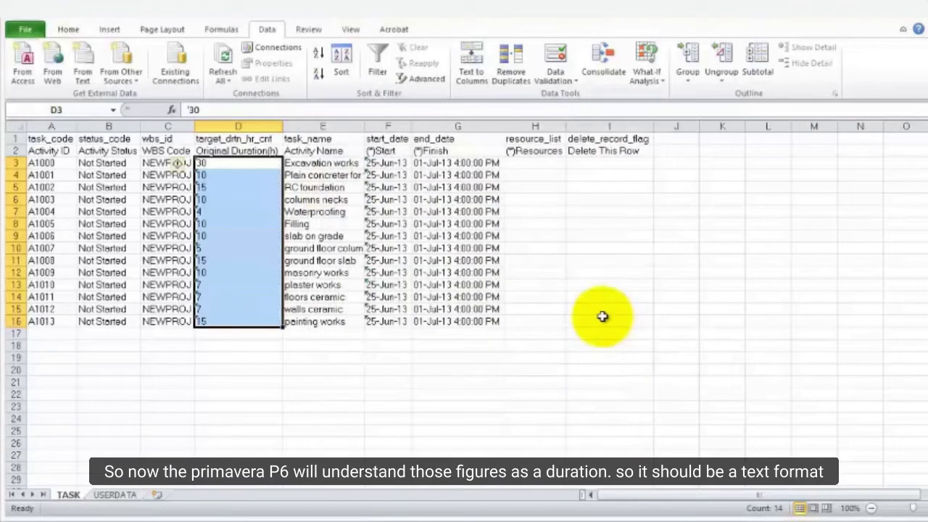
left_click(274, 371)
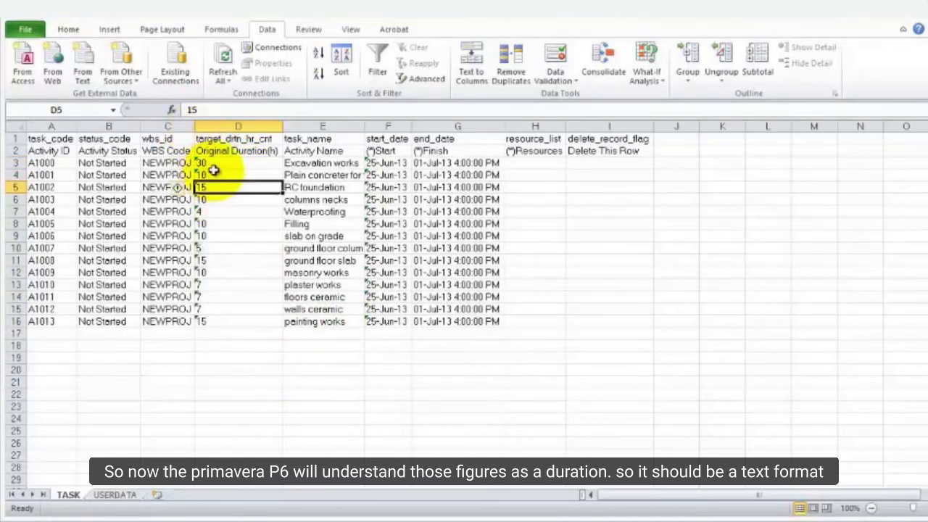
Step: Save the workbook with Ctrl+S and switch back to Primavera P6
left_click(457, 357)
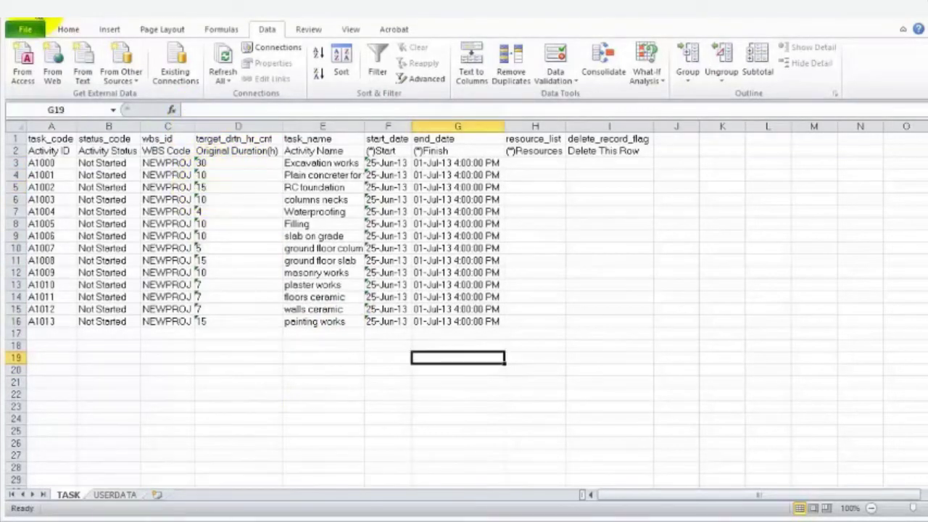
key("ctrl+s")
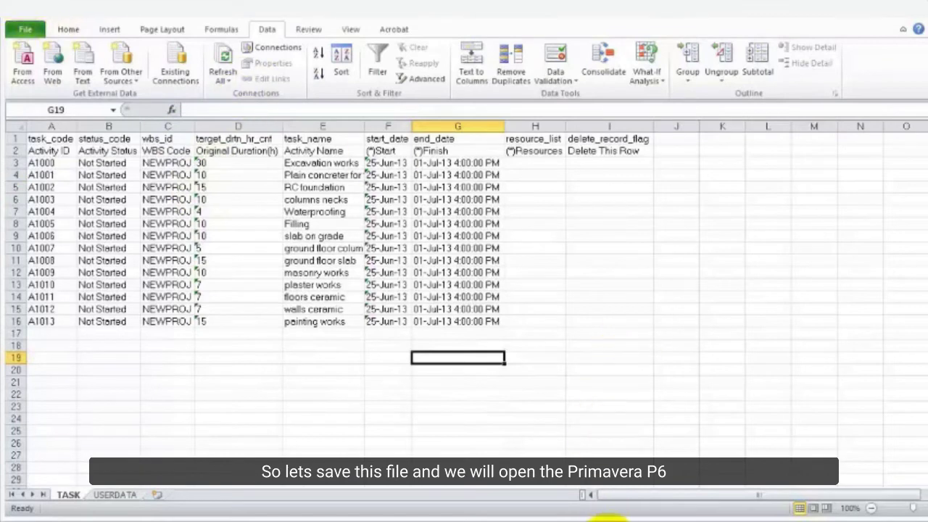
key("alt+Tab")
Step: Start a Spreadsheet (XLS) import from NEWPROJ-Activities.xls in the lESSON 4 folder
left_click(16, 25)
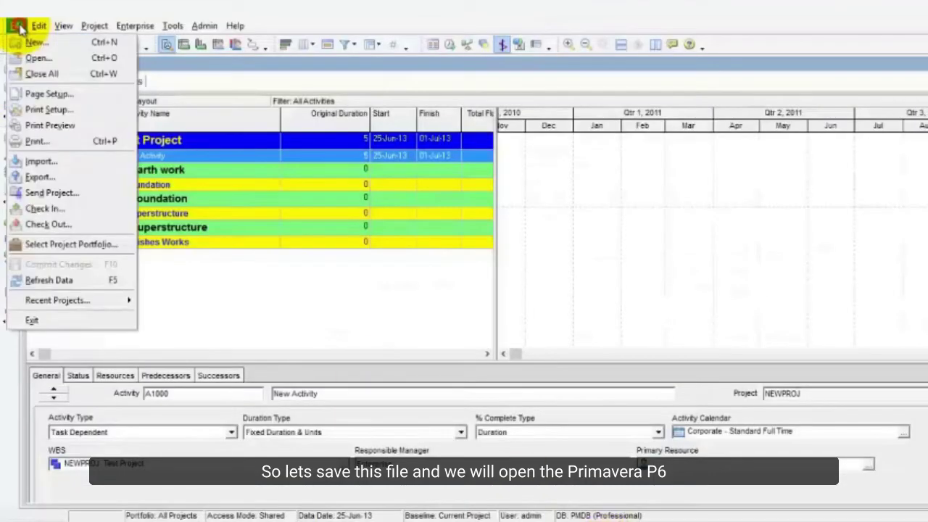
left_click(75, 163)
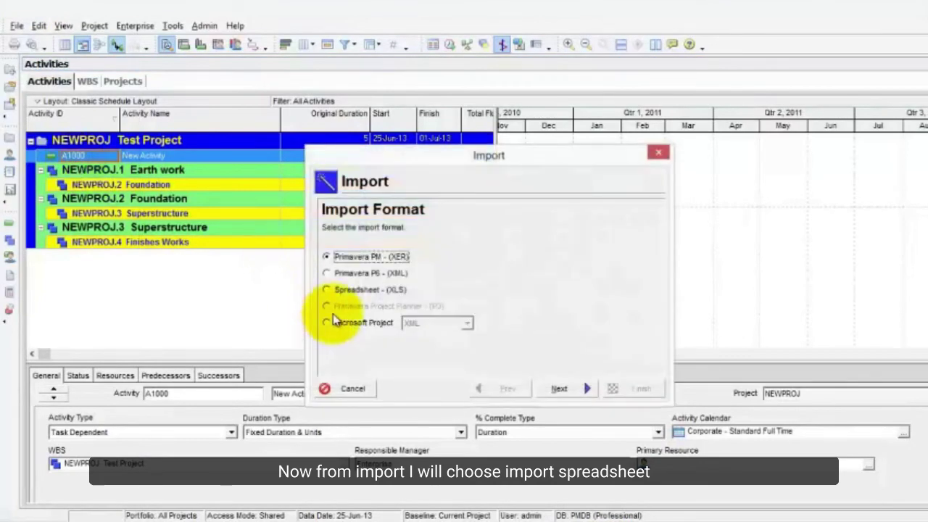
left_click(559, 389)
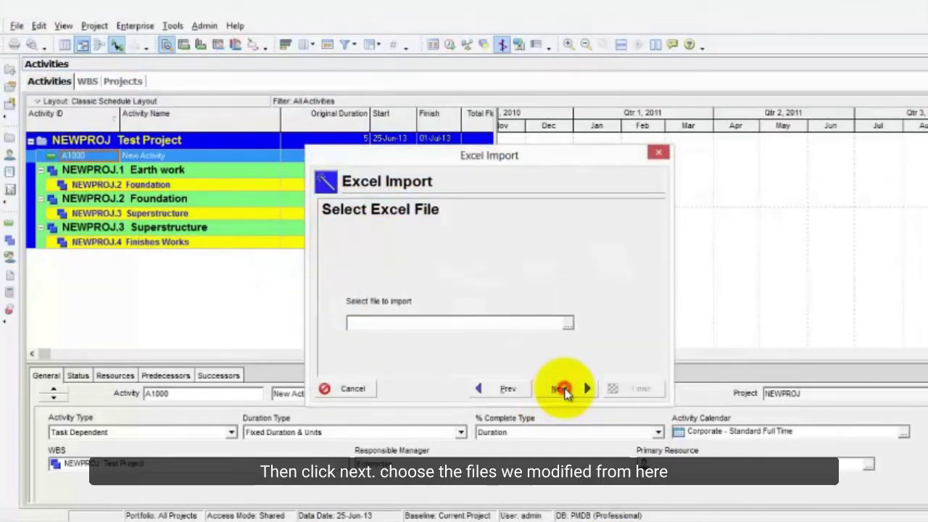
left_click(573, 321)
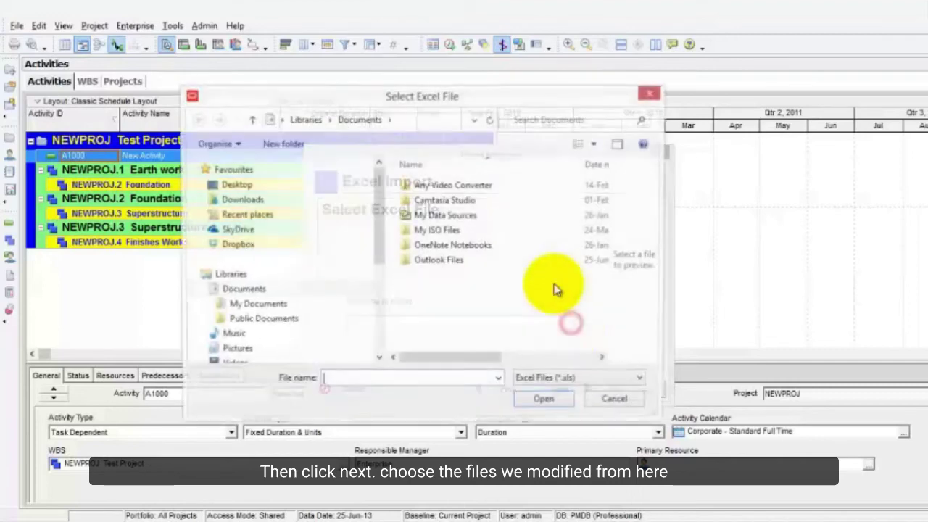
left_click(230, 185)
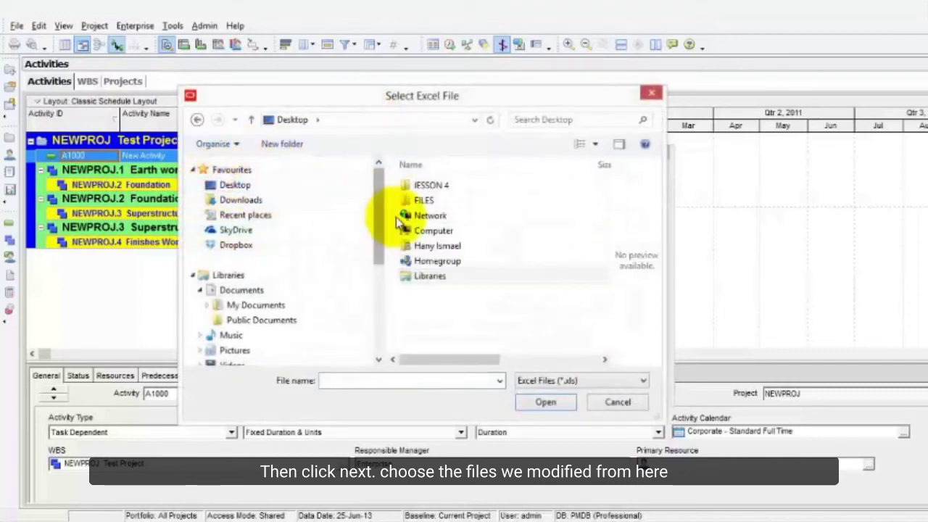
double_click(428, 185)
double_click(432, 186)
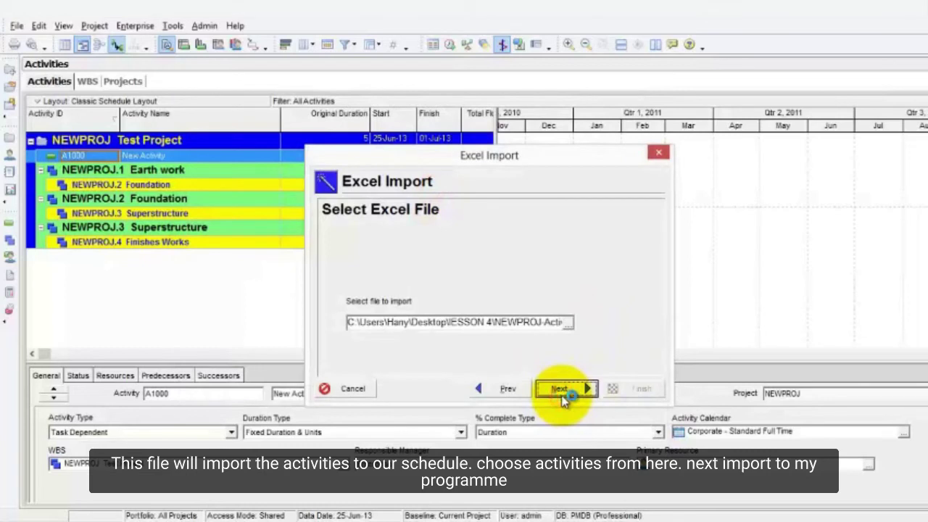
left_click(562, 327)
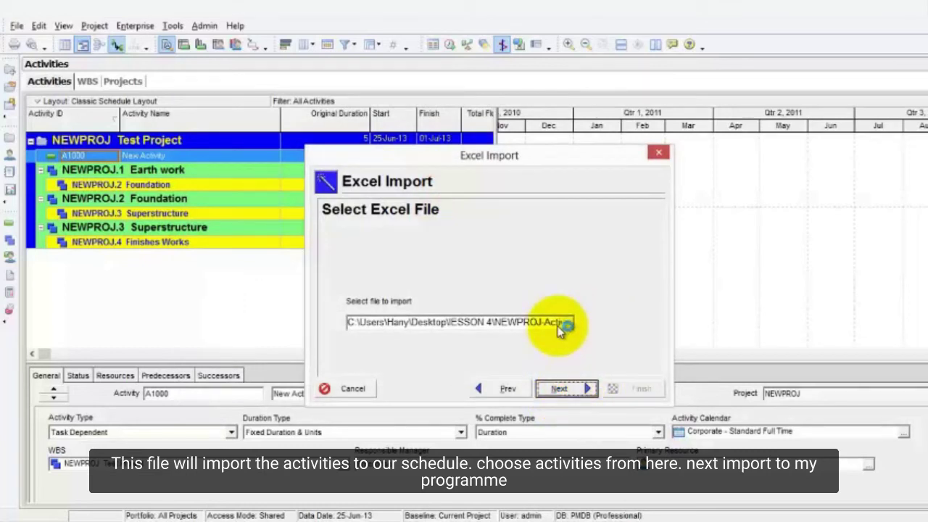
Step: Import the Activities data into the NEWPROJ project
left_click(576, 386)
left_click(373, 264)
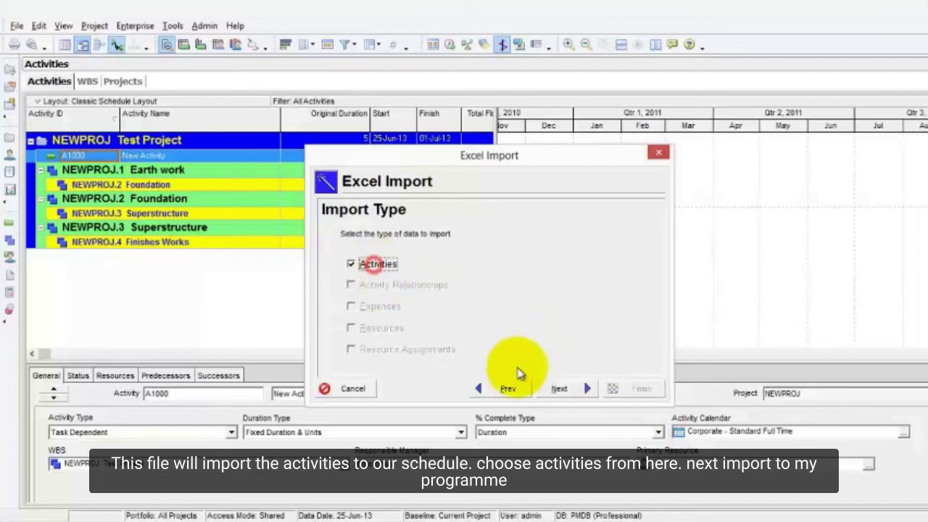
left_click(557, 389)
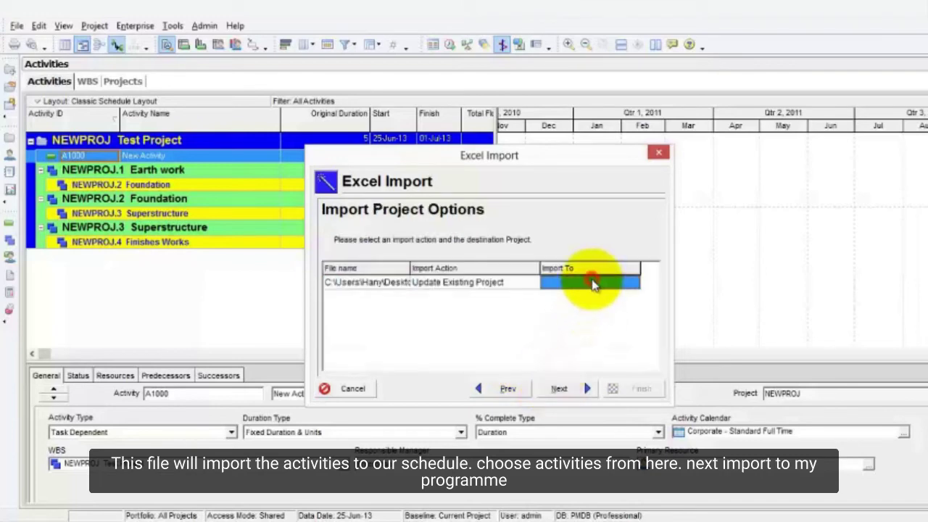
left_click(632, 281)
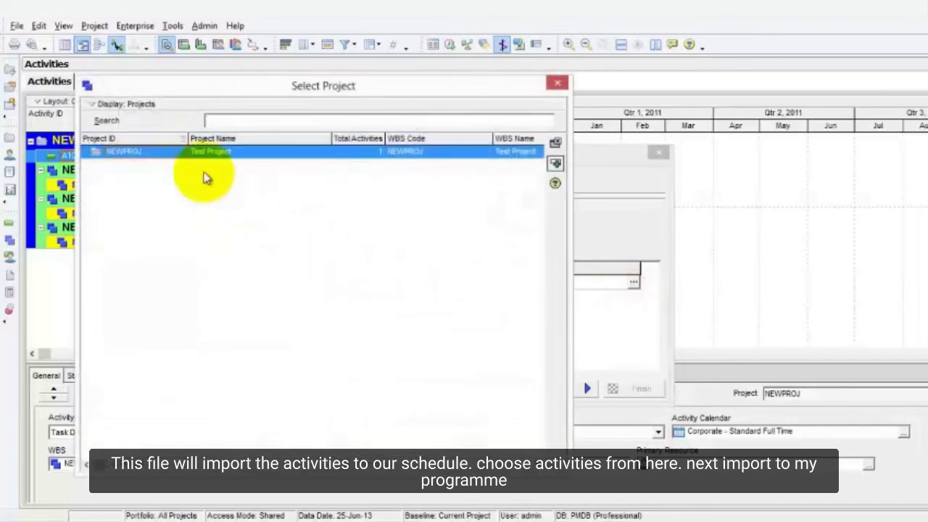
double_click(215, 153)
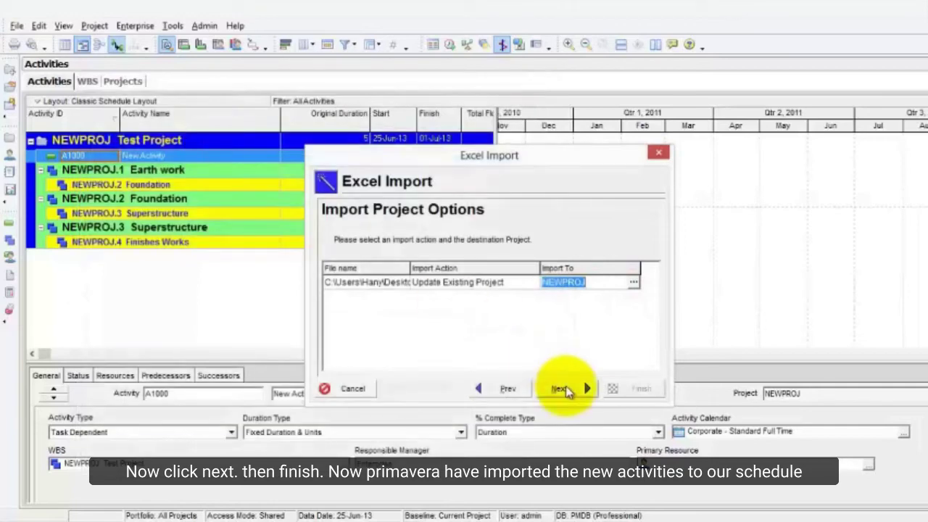
left_click(565, 388)
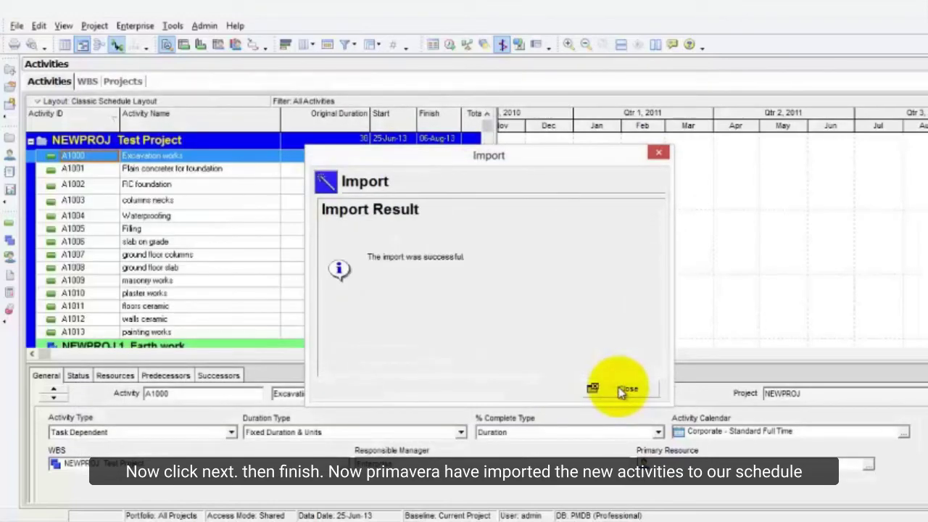
Step: Close the import result and check imported activities A1001 onward, with NEWPROJ spanning 30 days, 25-Jun-13 to 06-Aug-13
left_click(626, 389)
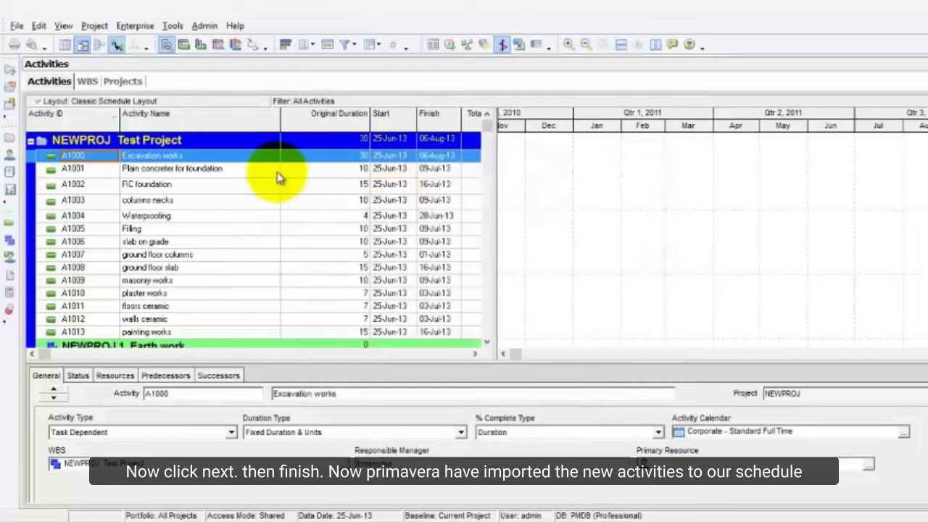
scroll(342, 178, "down", 2)
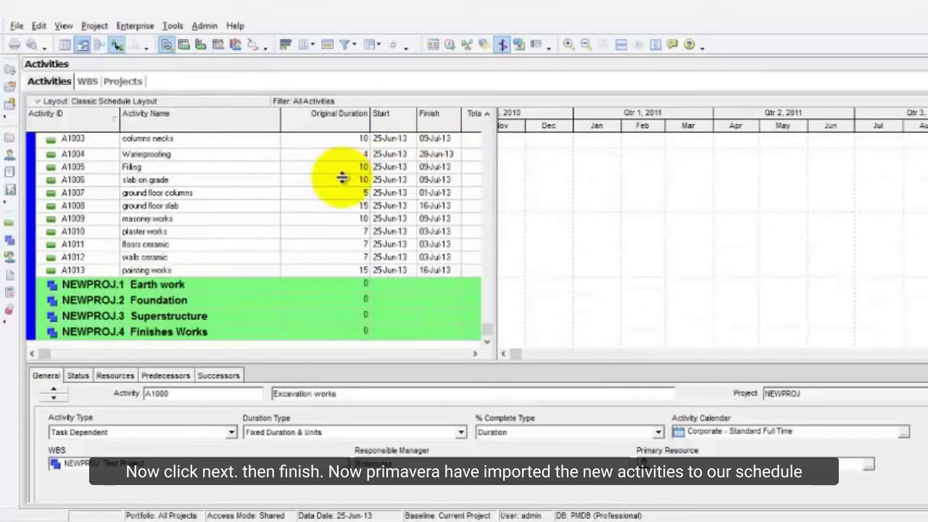
scroll(342, 177, "up", 2)
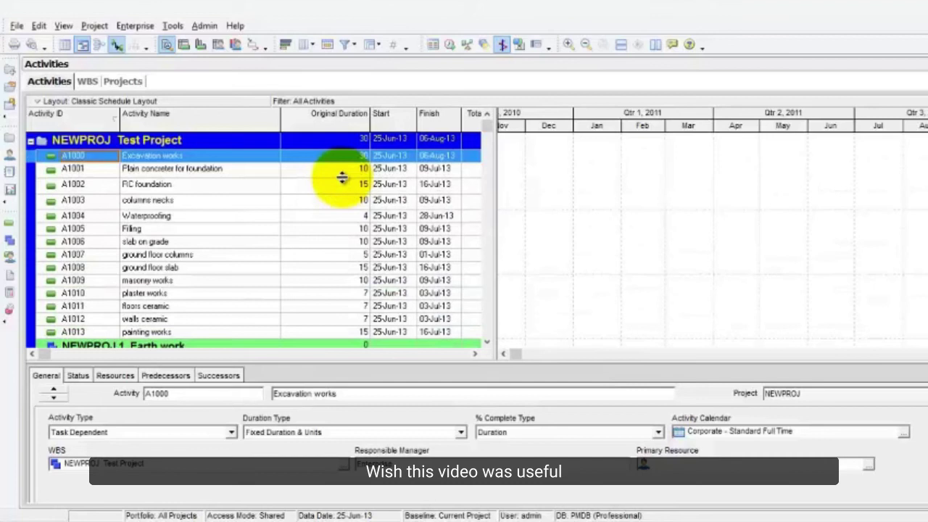
left_click(160, 169)
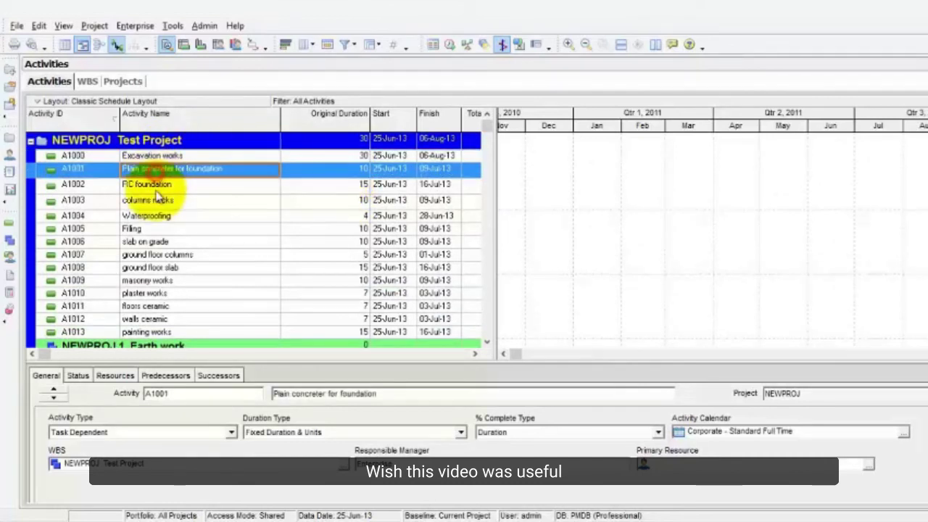
left_click(158, 186)
left_click(152, 201)
left_click(150, 215)
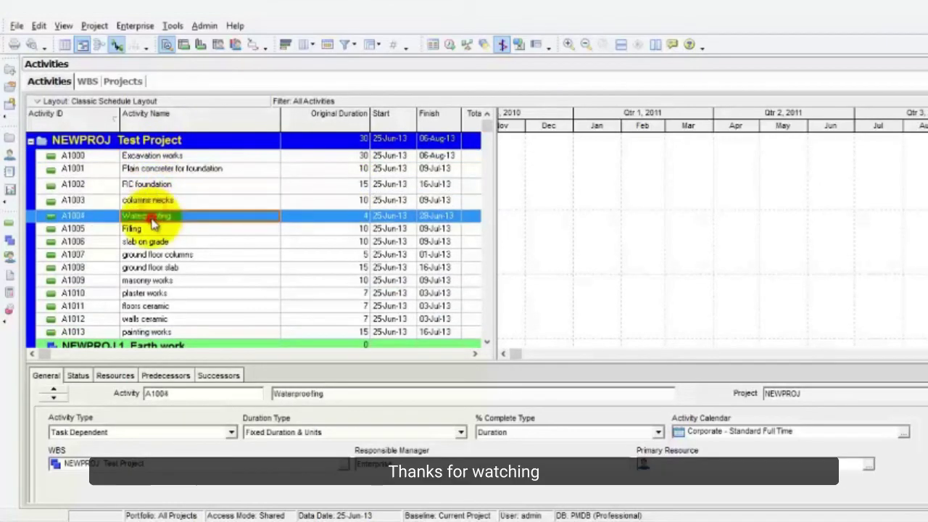